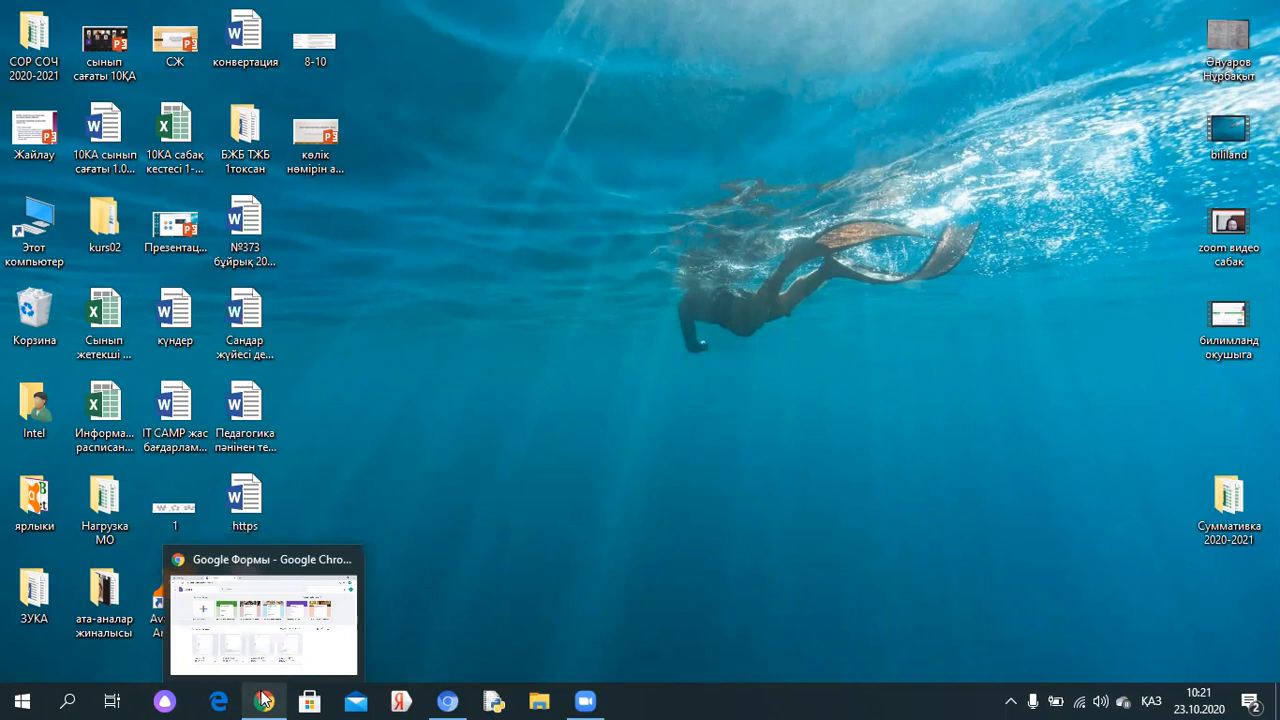
# Switch to Chrome, open a new browser tab and maximize the window
pyautogui.click(264, 700)
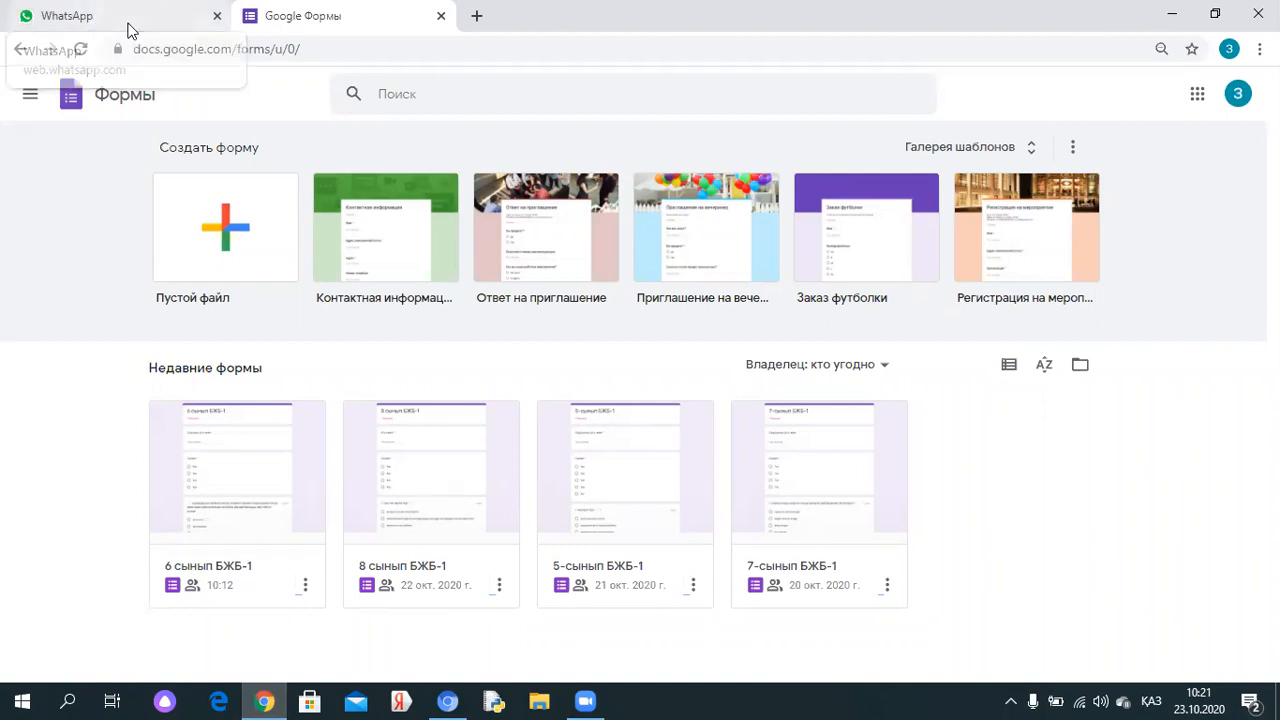
pyautogui.click(264, 700)
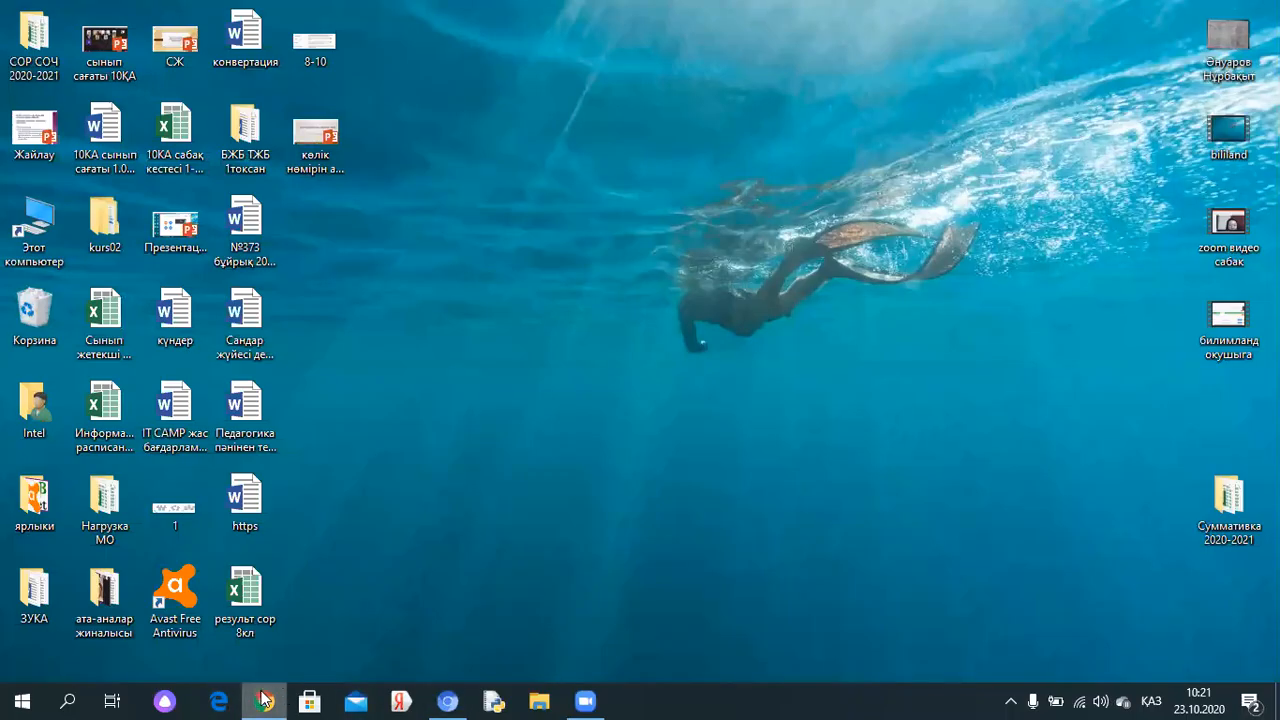
pyautogui.click(264, 700)
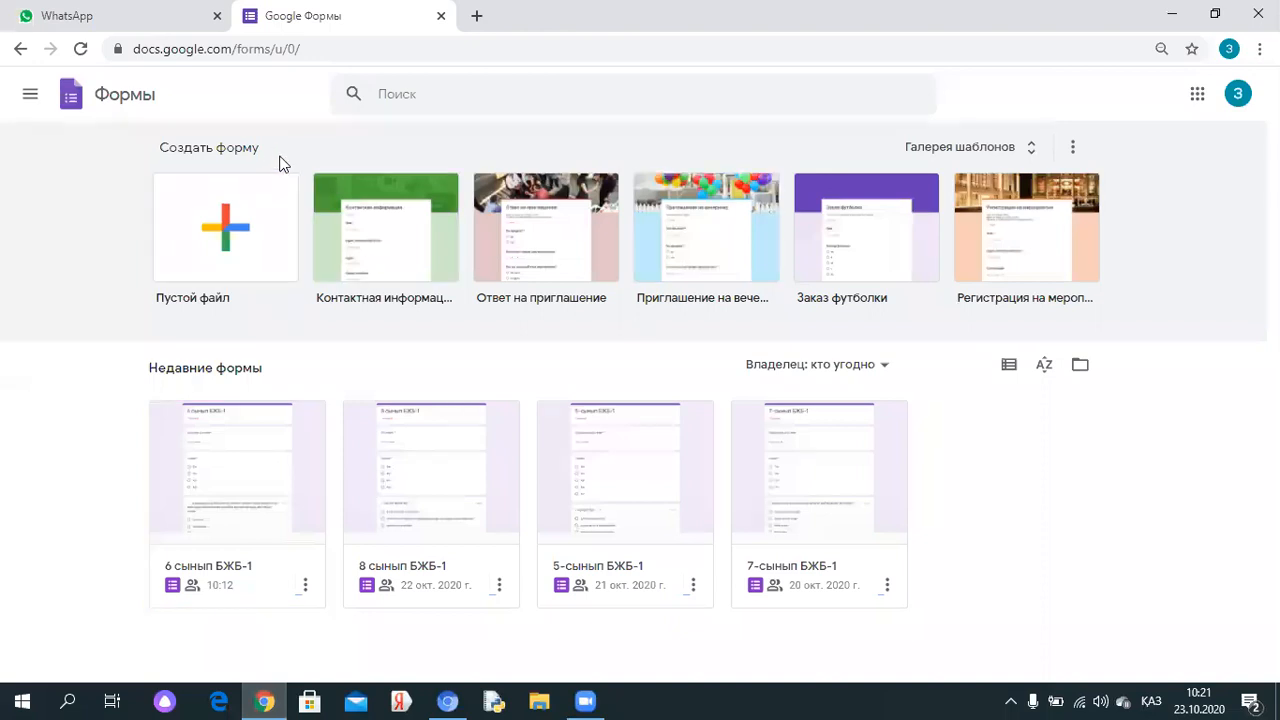
pyautogui.click(304, 49)
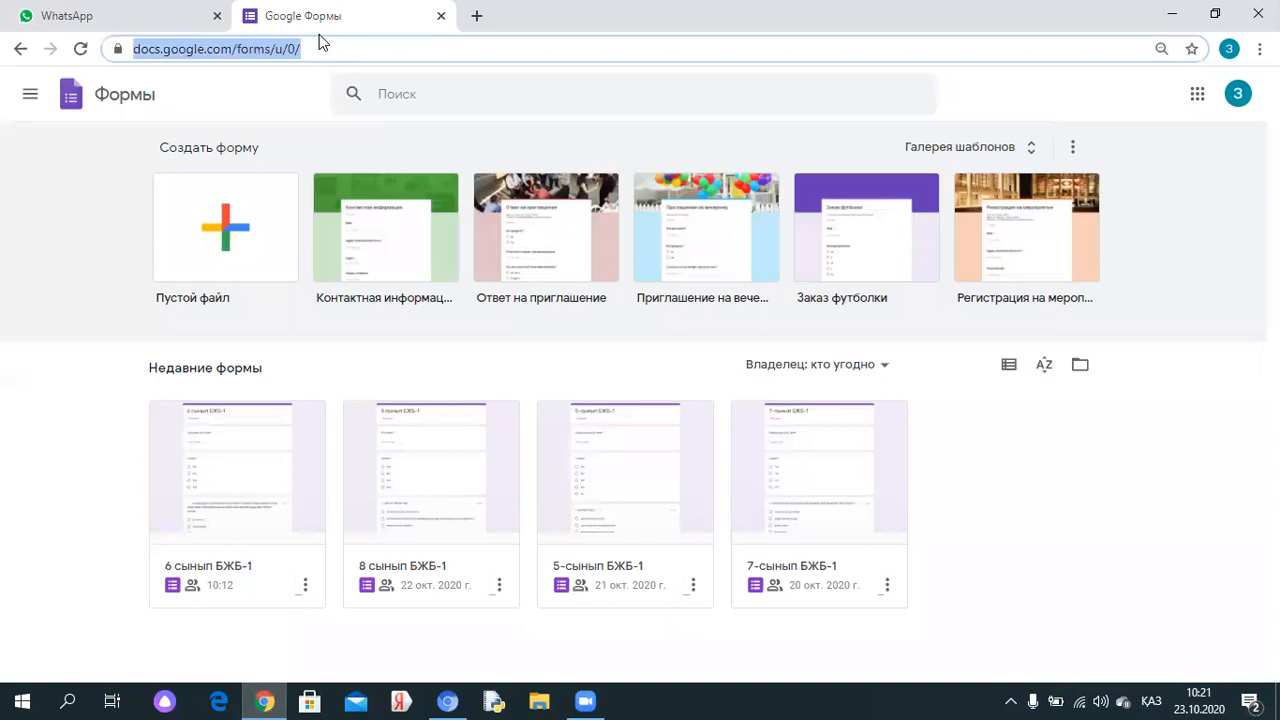
pyautogui.moveTo(852, 14); pyautogui.dragTo(980, 118)
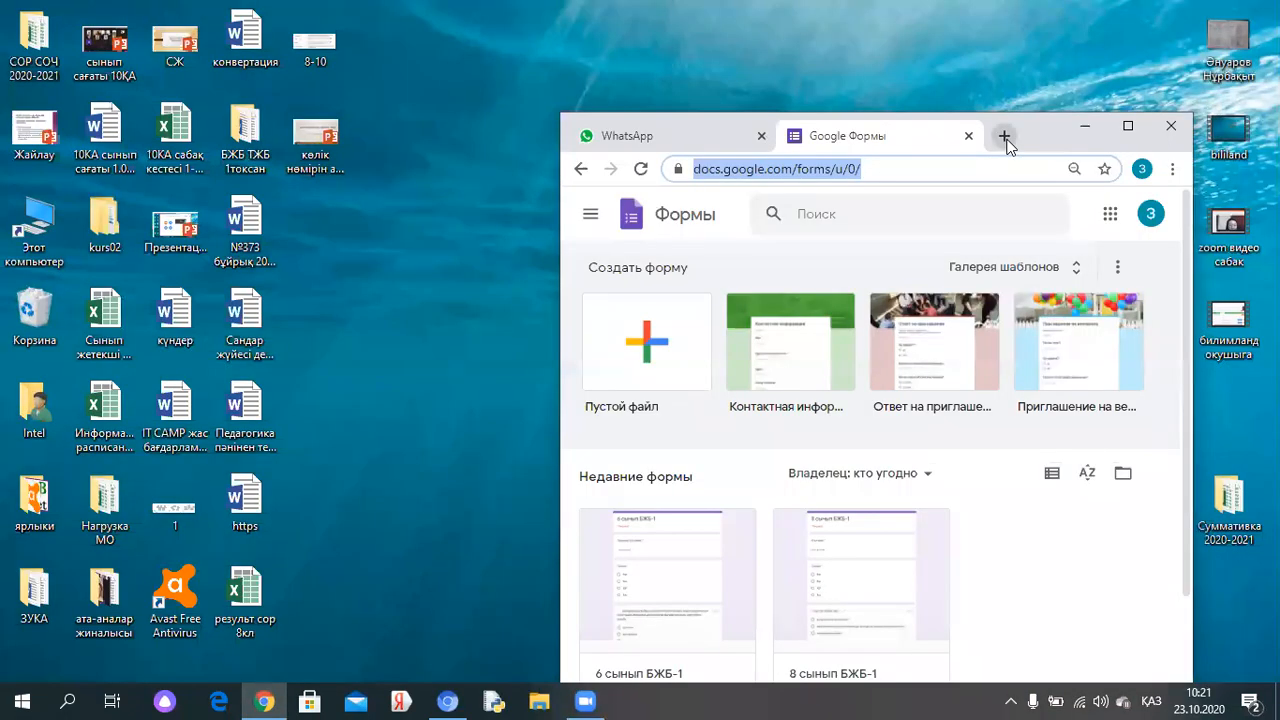
pyautogui.click(1006, 137)
pyautogui.moveTo(1052, 138); pyautogui.dragTo(598, 50)
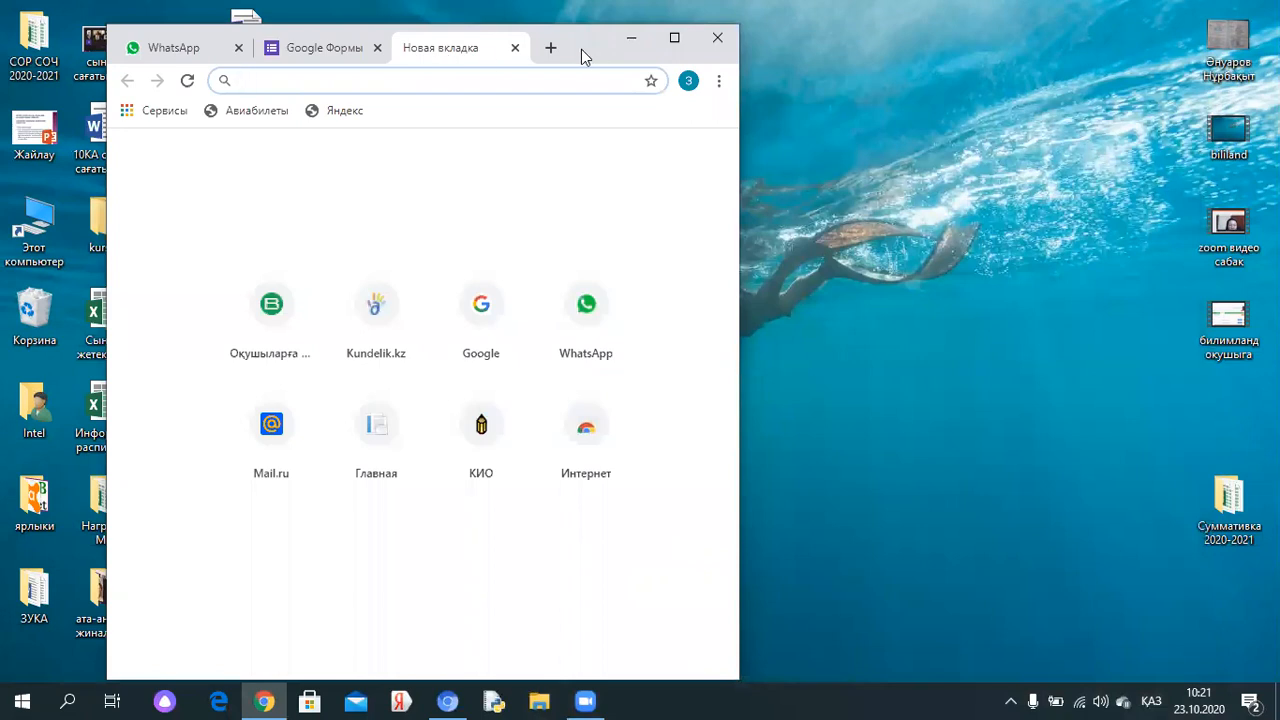
pyautogui.click(674, 38)
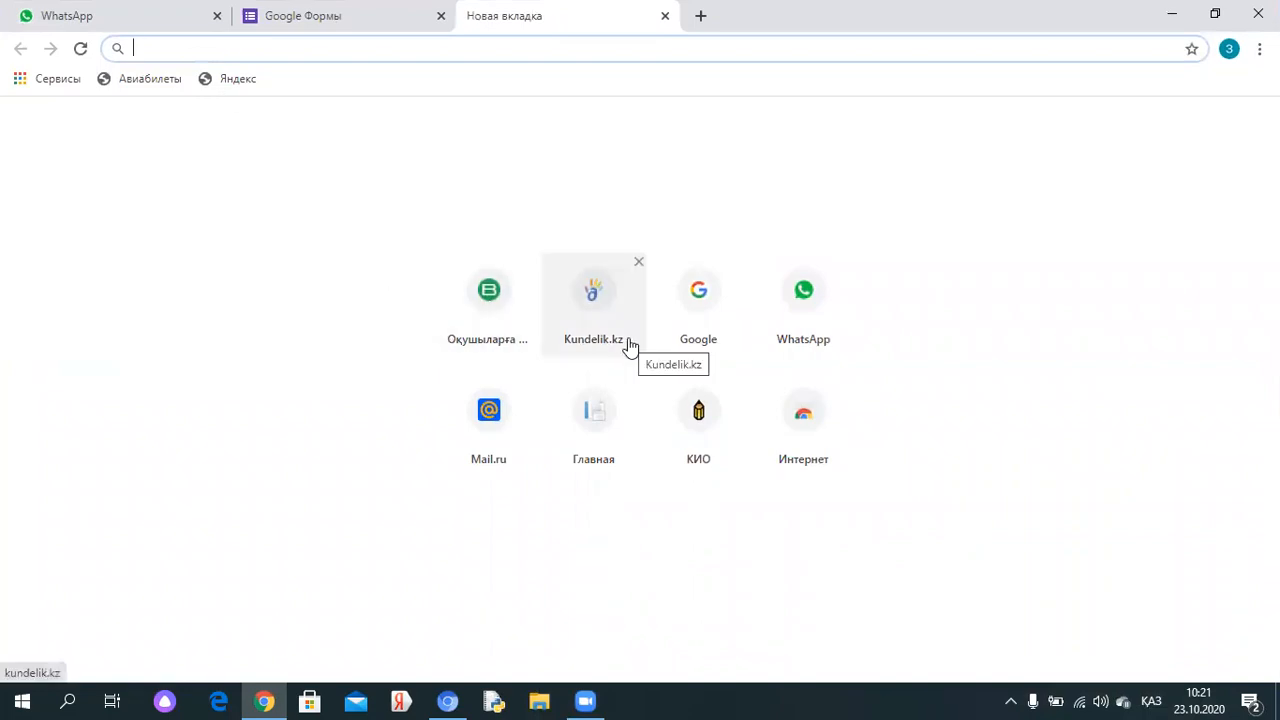
# Search the web for "гугл форма"
pyautogui.write('гугл ф')
pyautogui.press('BackSpace')
pyautogui.press('BackSpace')
pyautogui.press('BackSpace')
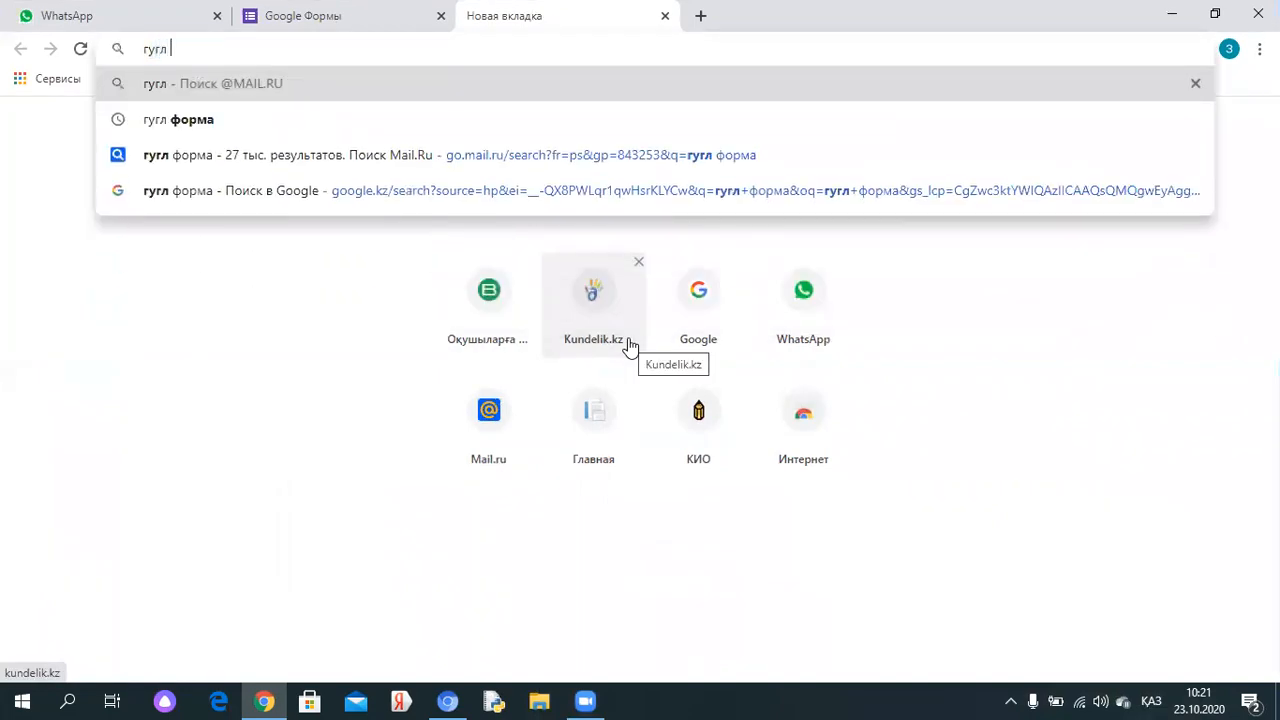
pyautogui.write('форма')
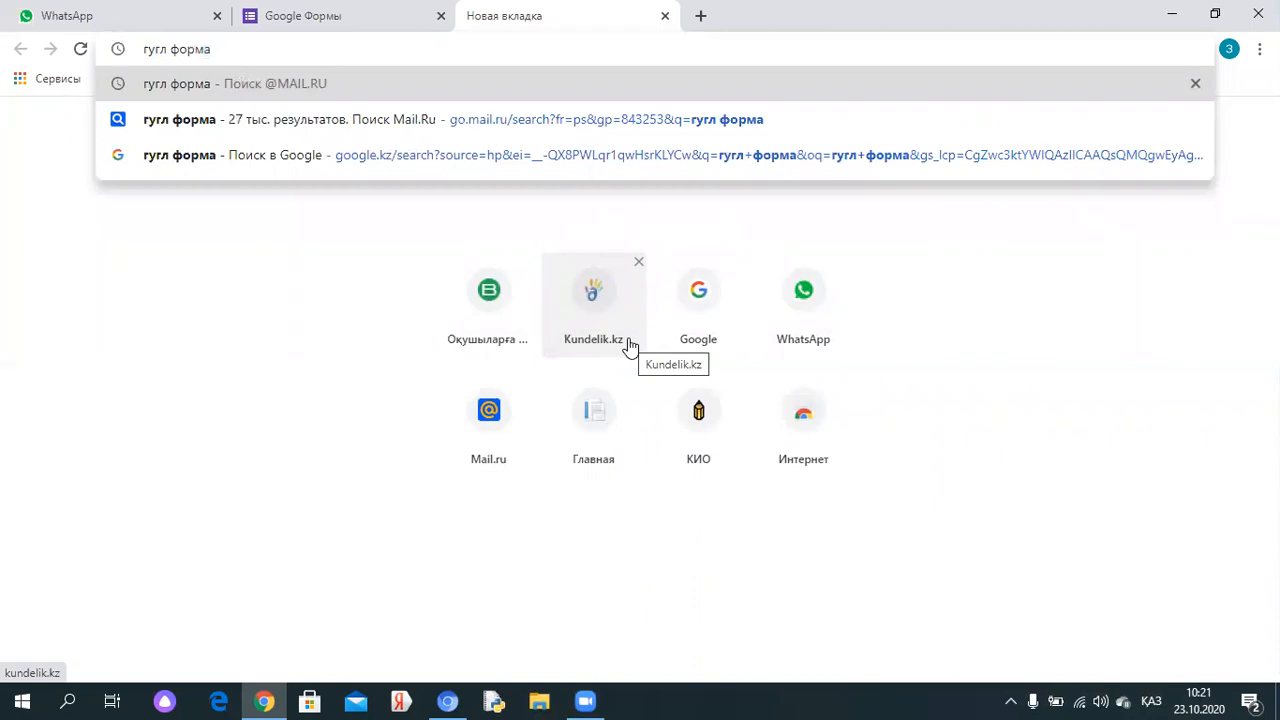
pyautogui.press('Return')
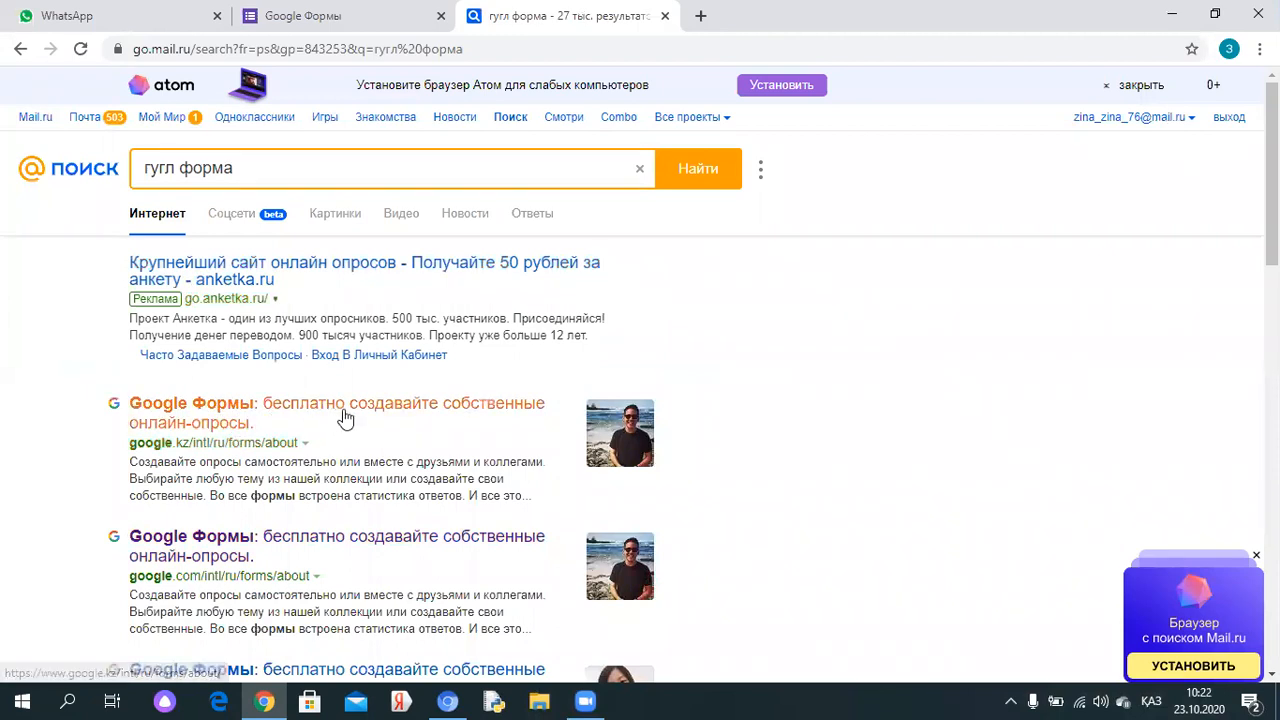
# Open Google Forms for personal use from the first google.kz search result and create a blank form
pyautogui.click(229, 413)
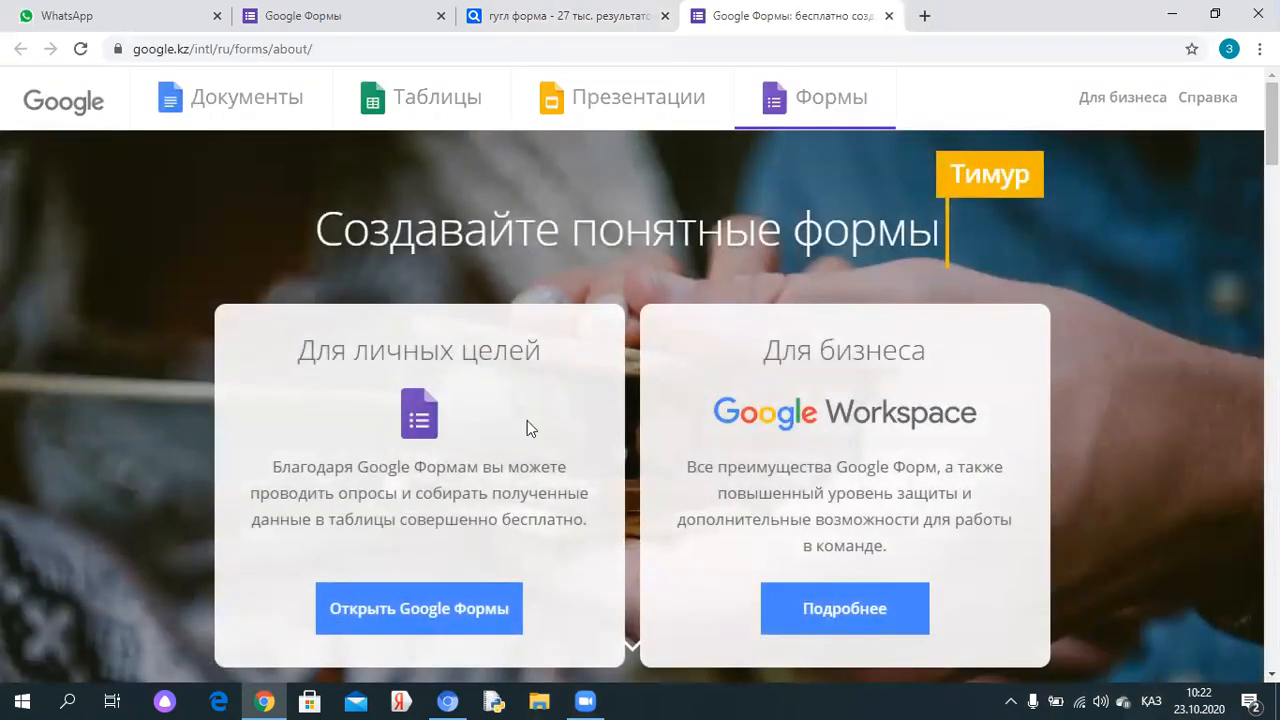
pyautogui.click(397, 617)
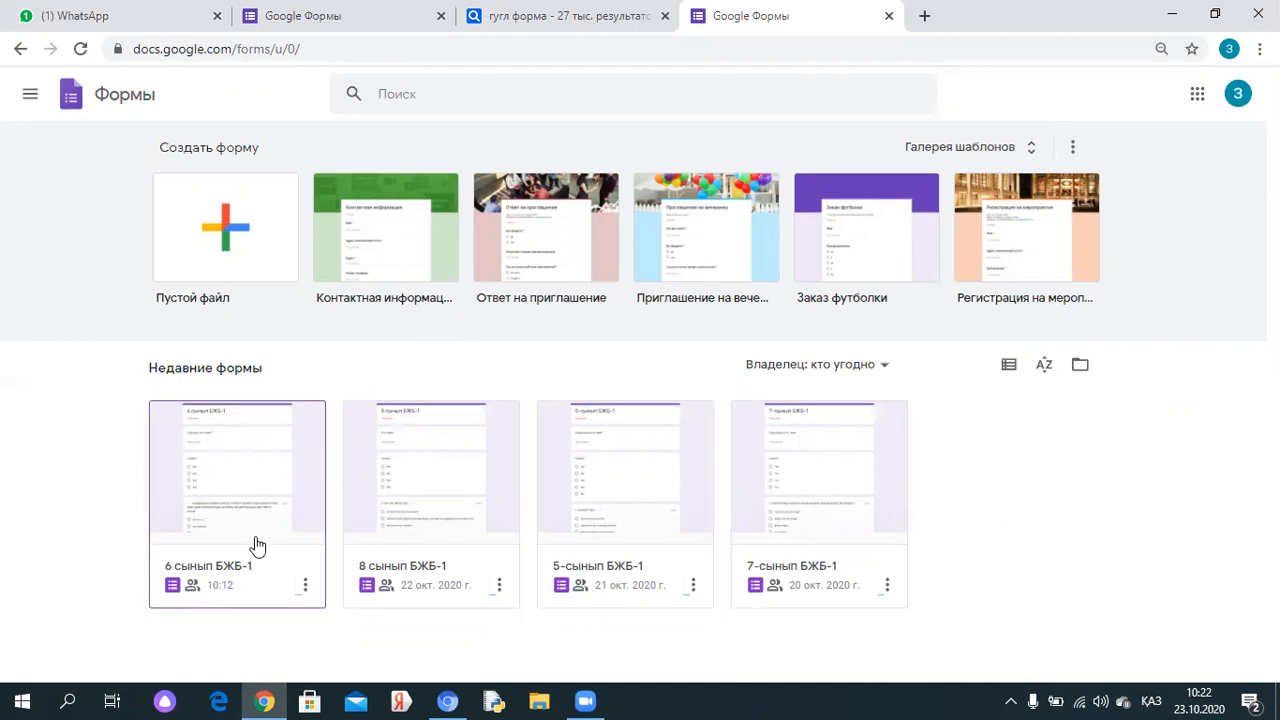
pyautogui.click(222, 245)
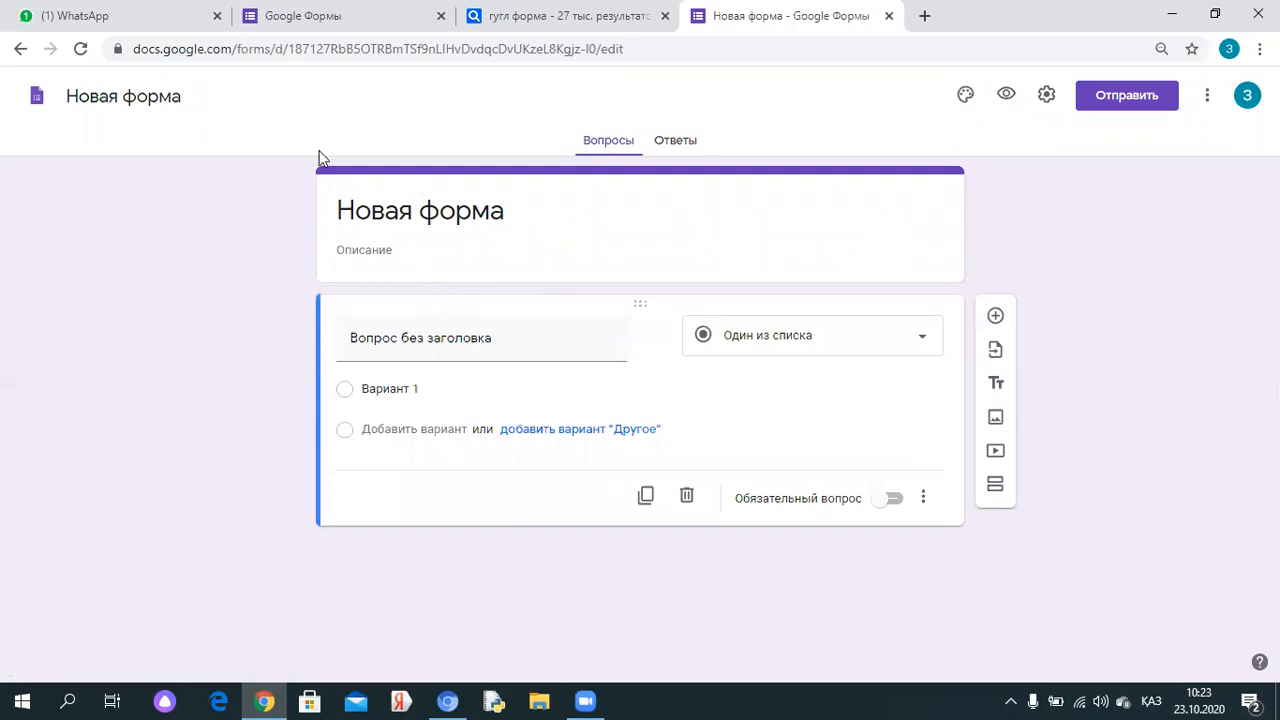
# Name the new form "9 сынып БЖБ-1"
pyautogui.click(128, 96)
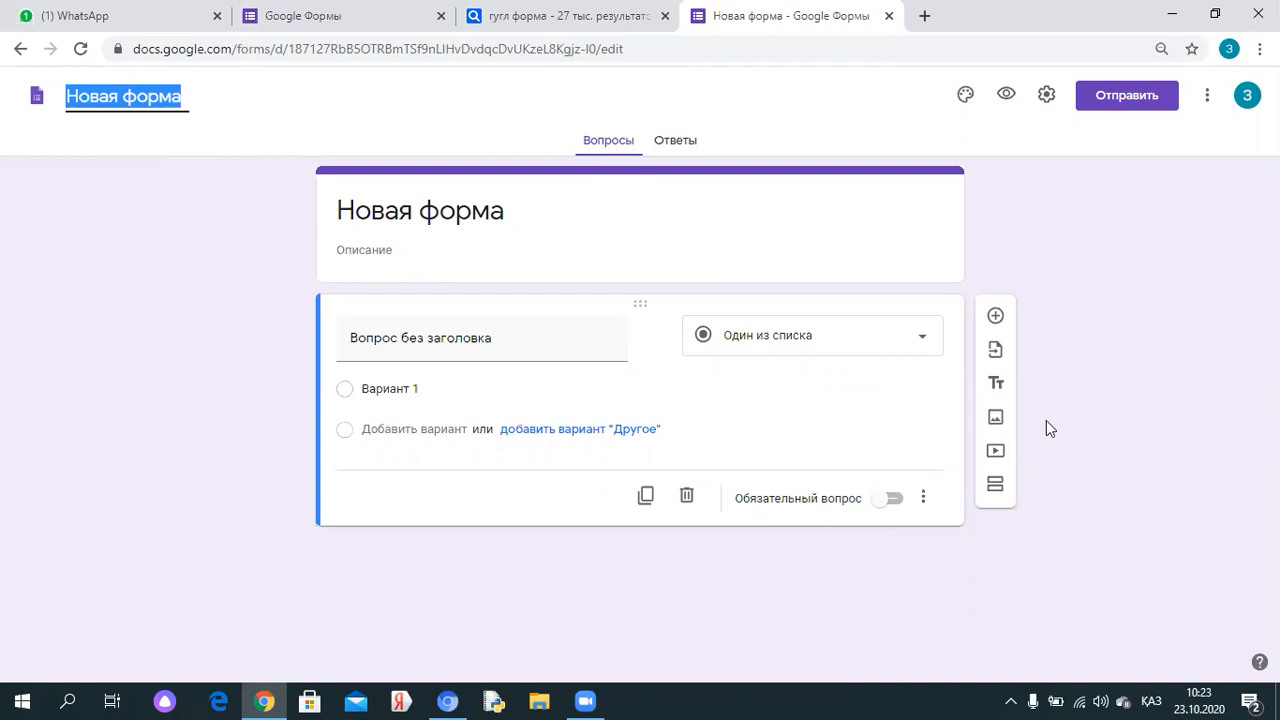
pyautogui.write('9 сынып БЖБ-1')
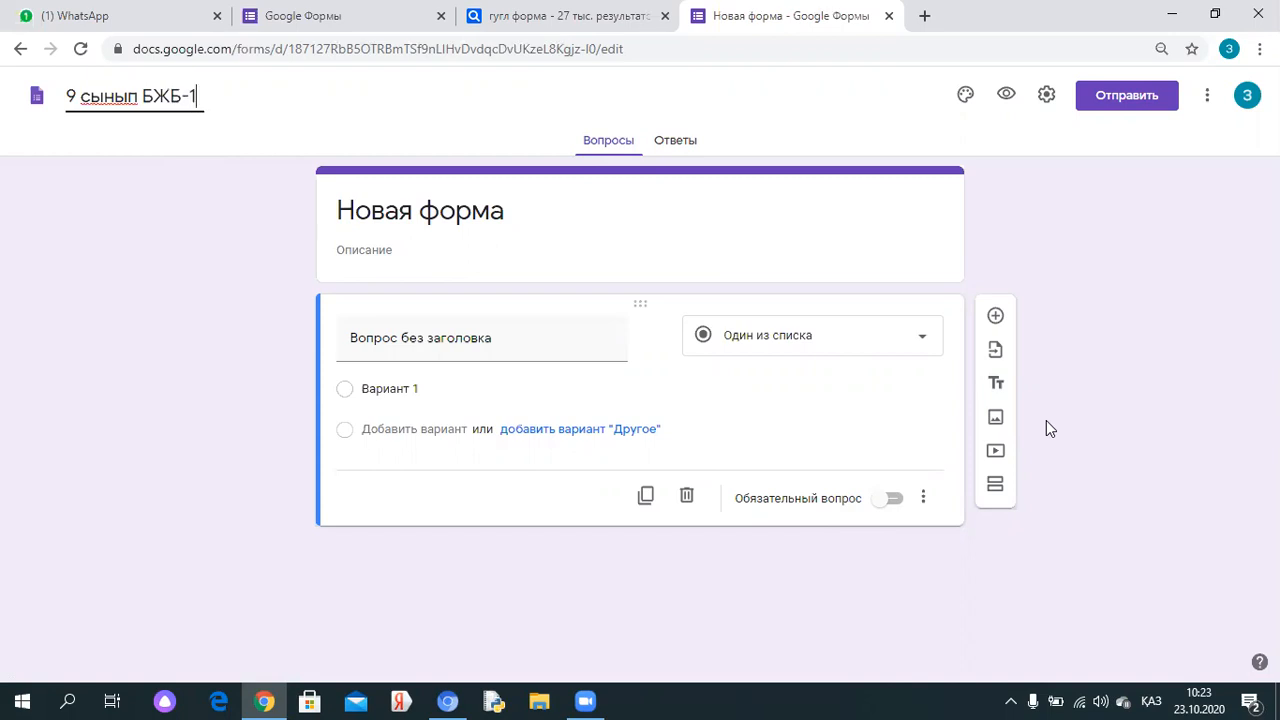
pyautogui.click(1087, 236)
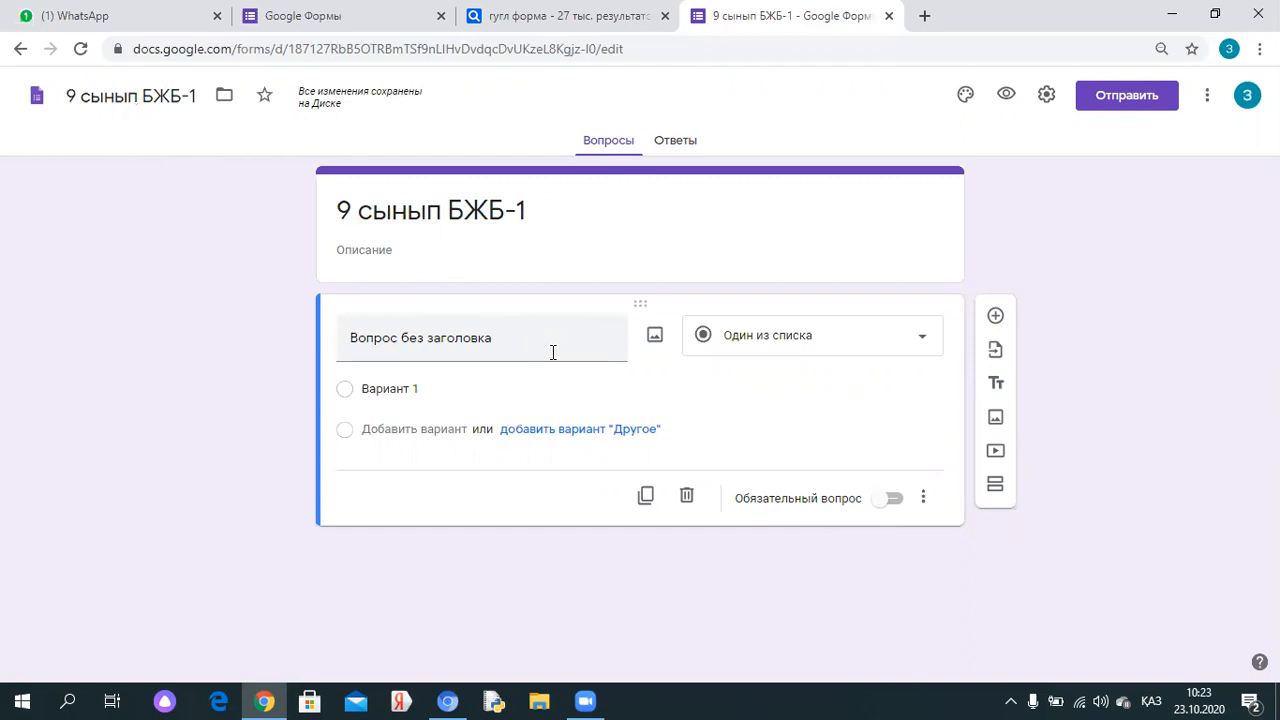
# Make the first question a required short-text (Текст (строка)) question titled "Оқушының аты-жөні"
pyautogui.click(922, 342)
pyautogui.click(789, 199)
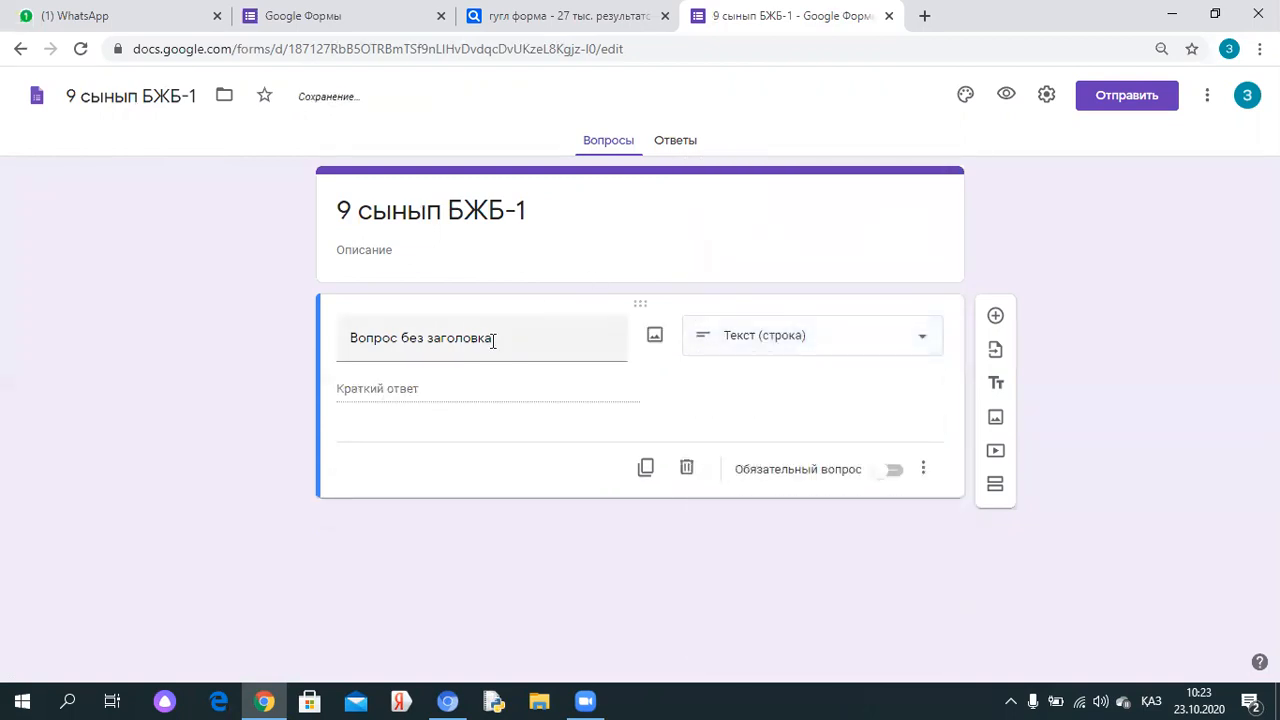
pyautogui.click(495, 340)
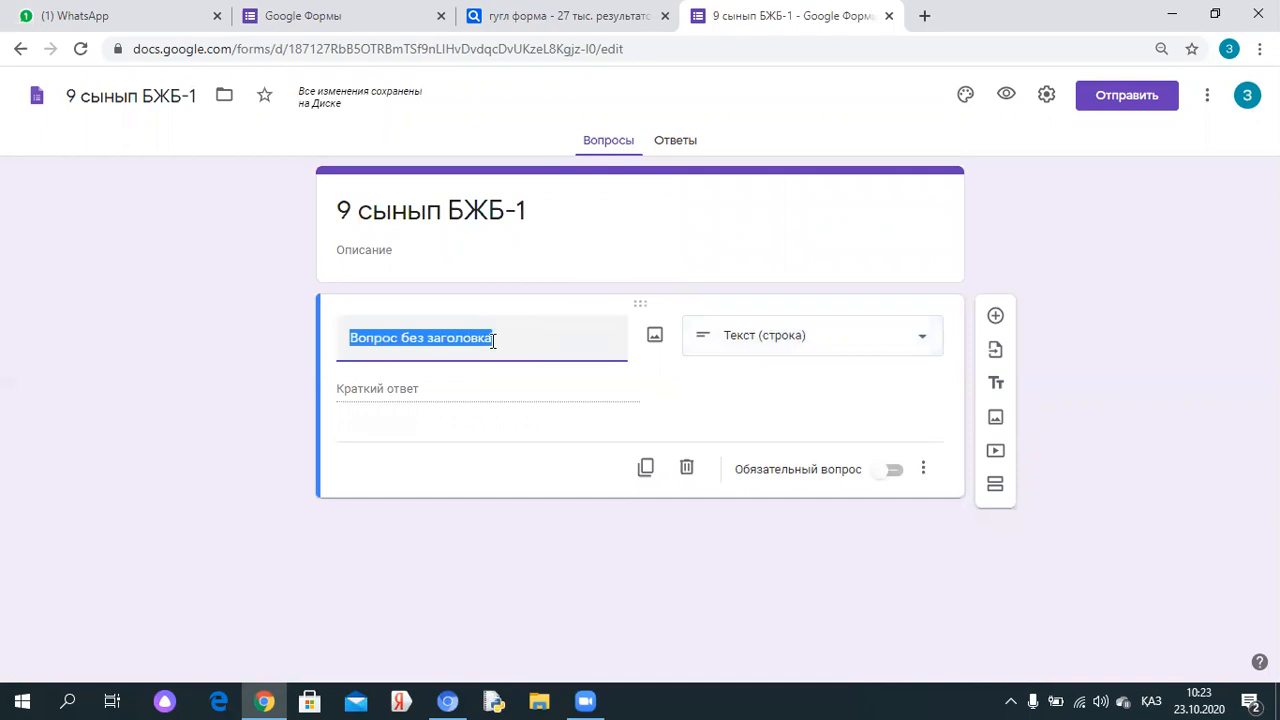
pyautogui.write('Оқушының аты-жөн')
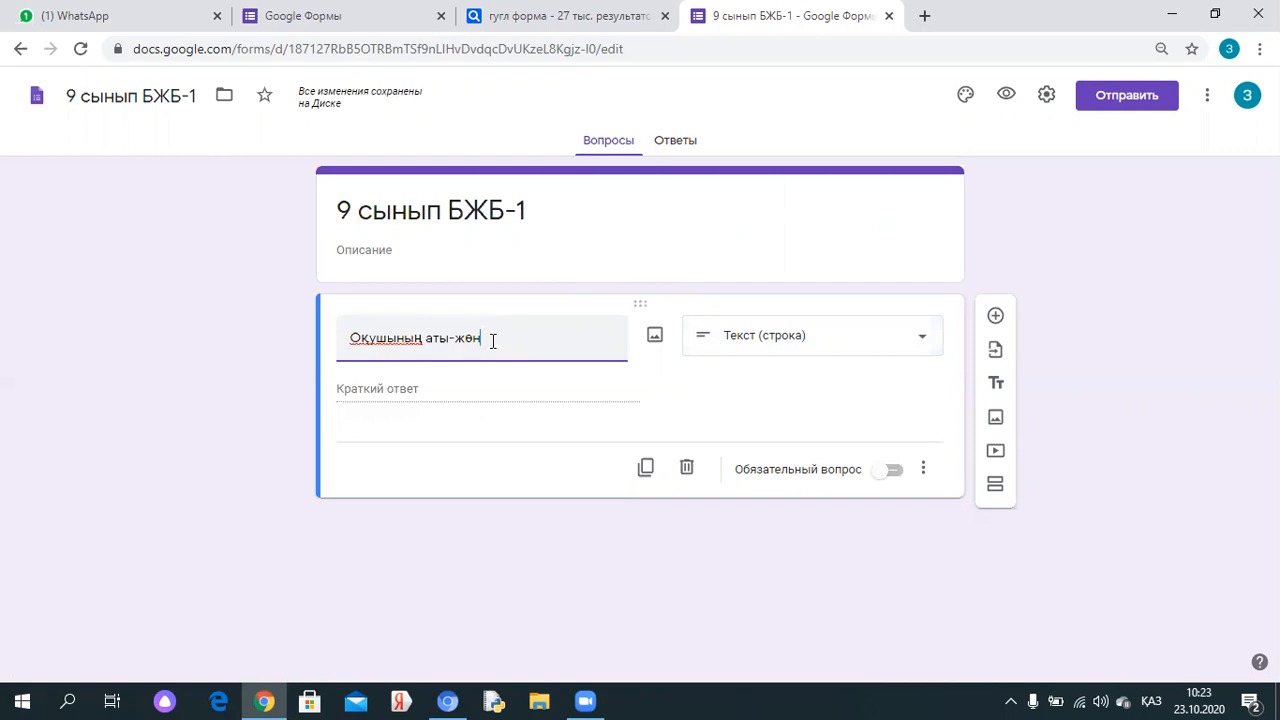
pyautogui.write('і')
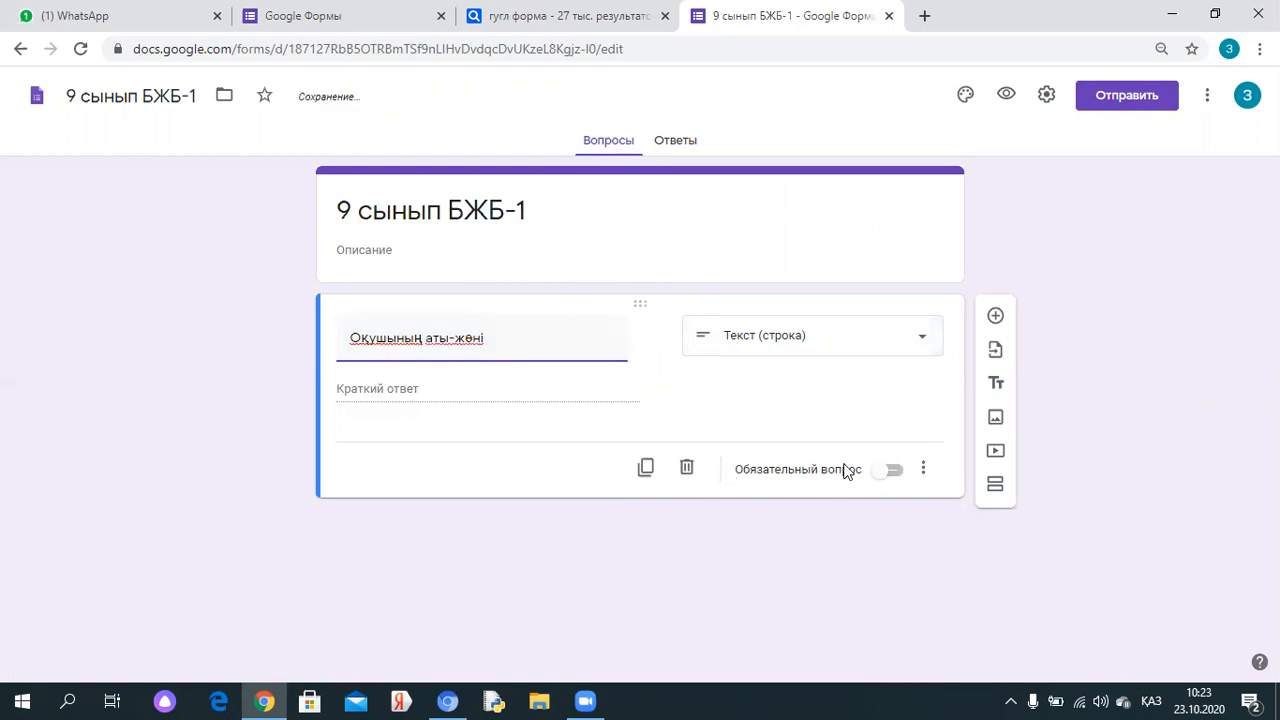
pyautogui.click(895, 475)
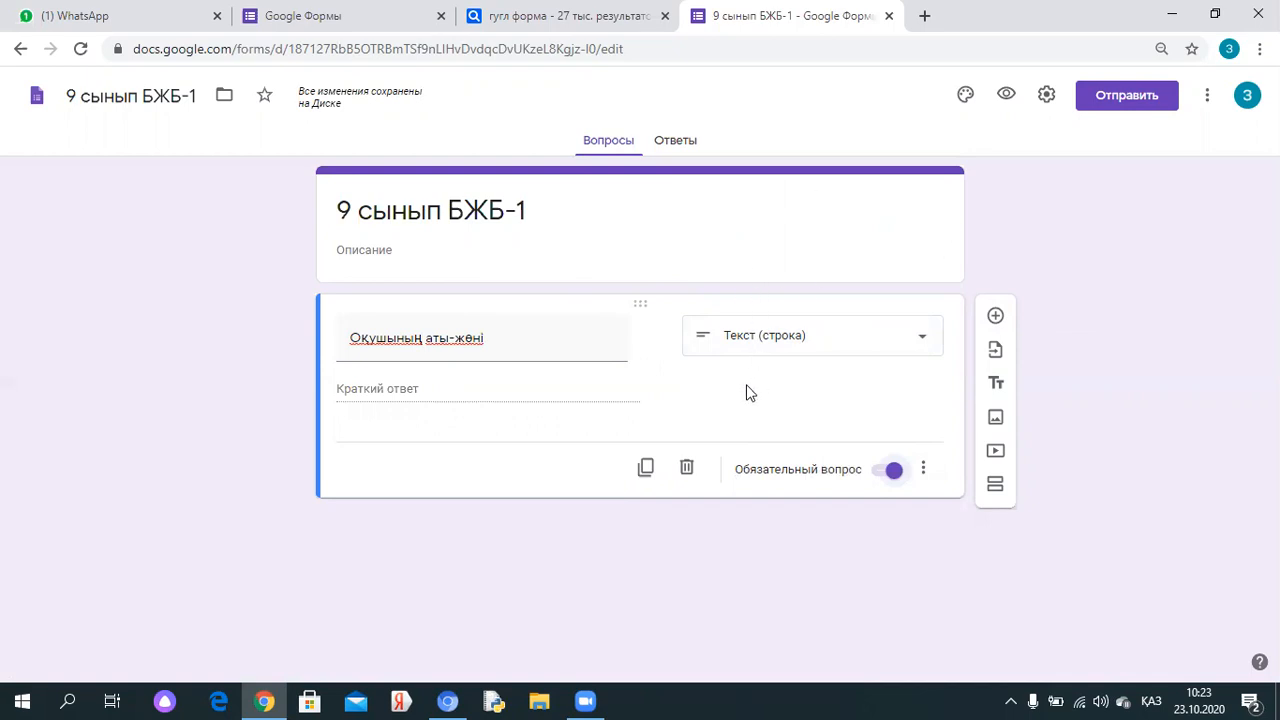
# In the form settings, limit submissions to one per respondent, turn on test mode (Тест) and save
pyautogui.click(1047, 98)
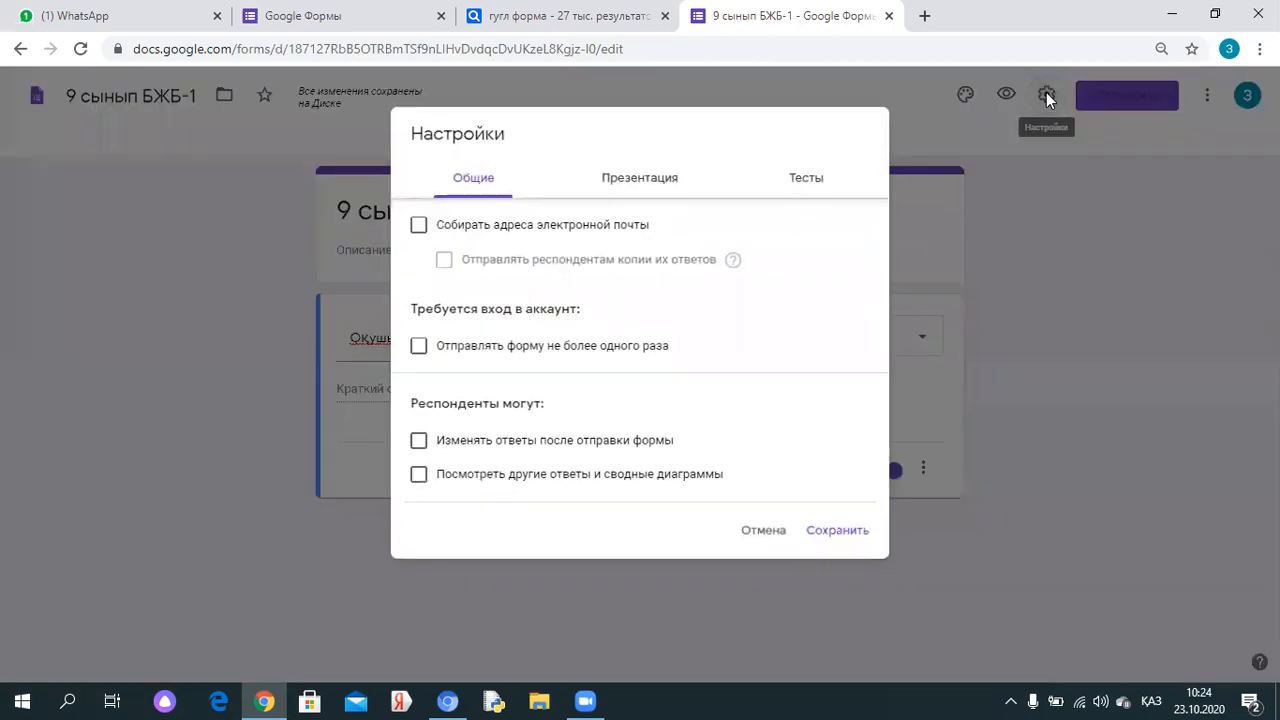
pyautogui.click(427, 356)
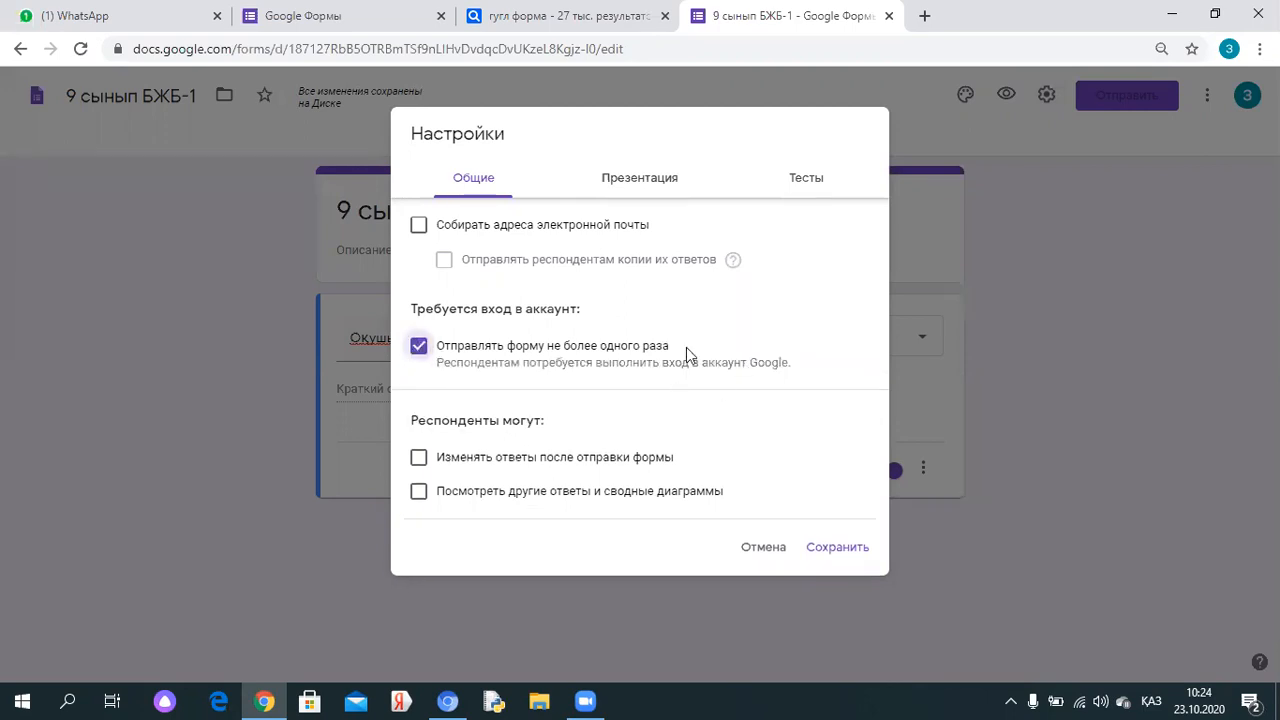
pyautogui.click(818, 186)
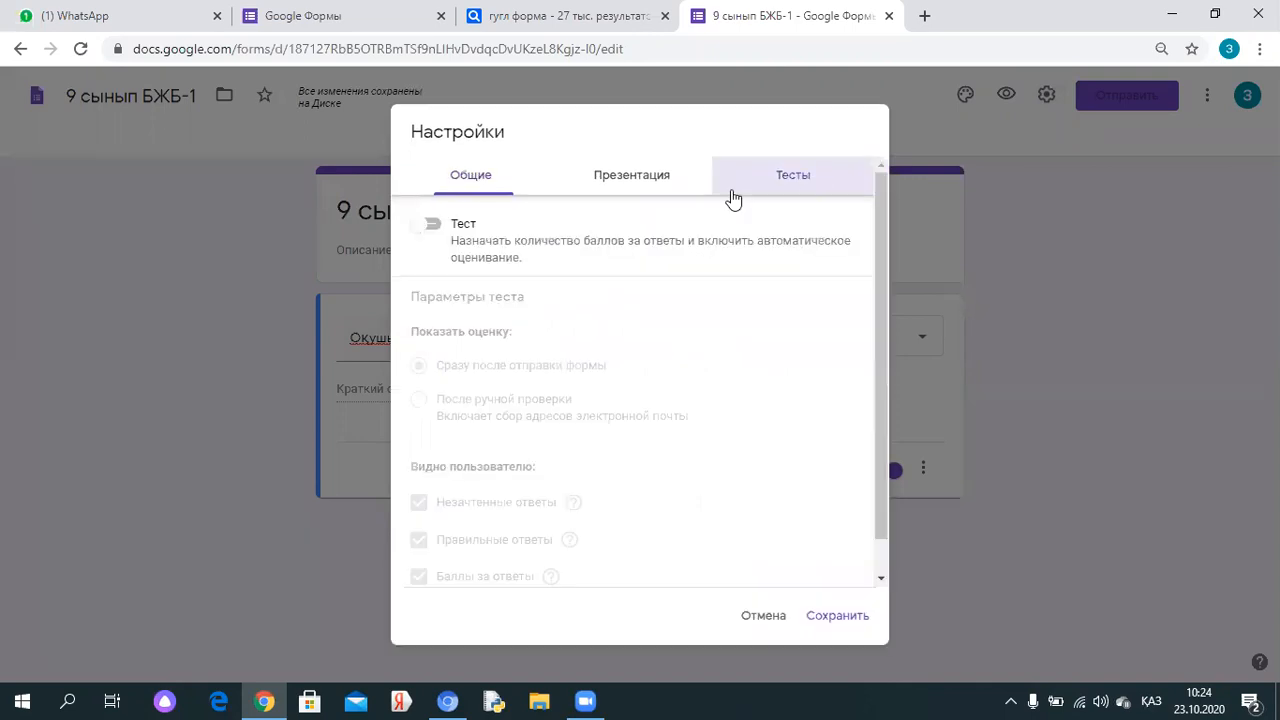
pyautogui.click(432, 232)
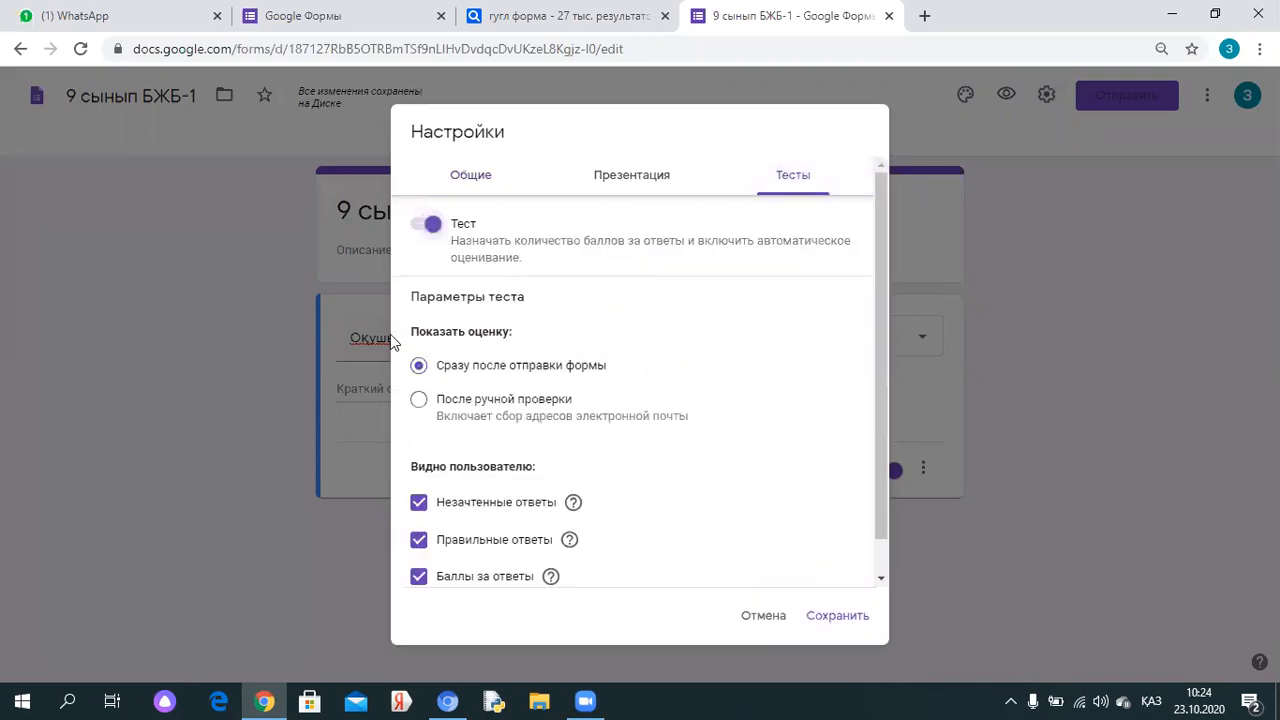
pyautogui.click(834, 618)
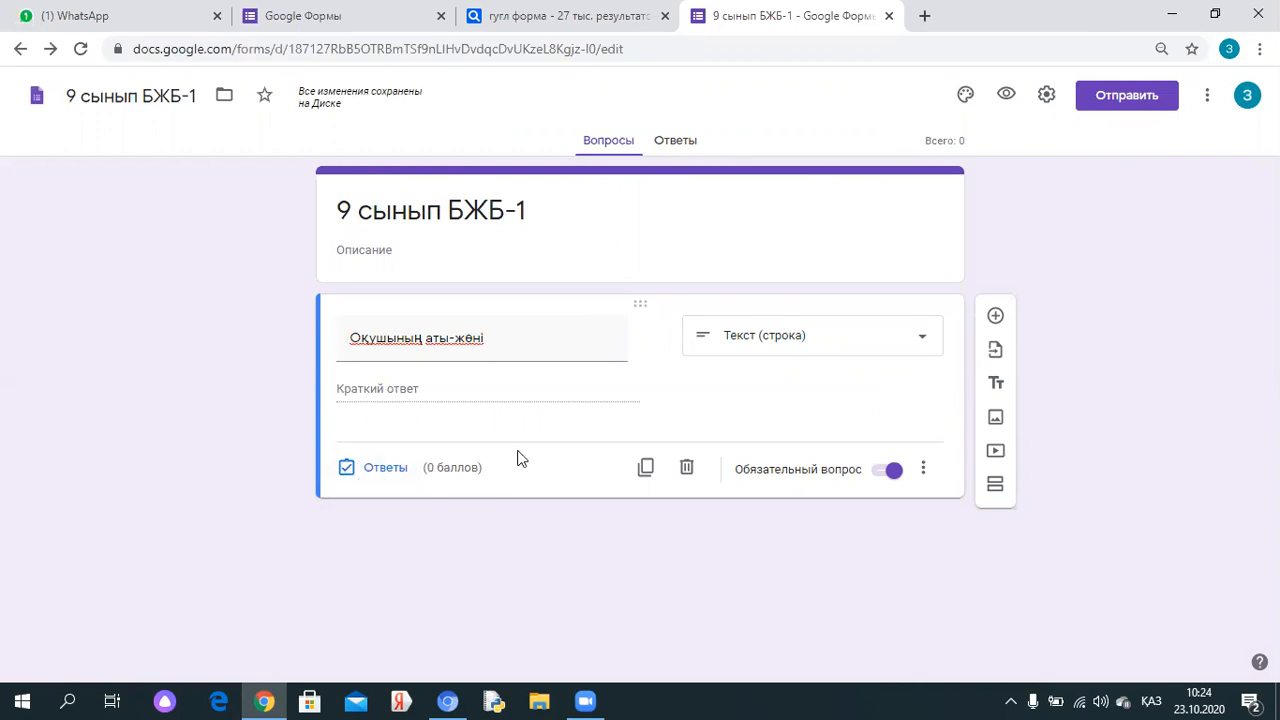
# Add a second question of type "Один из списка" titled "Сынып"
pyautogui.click(996, 318)
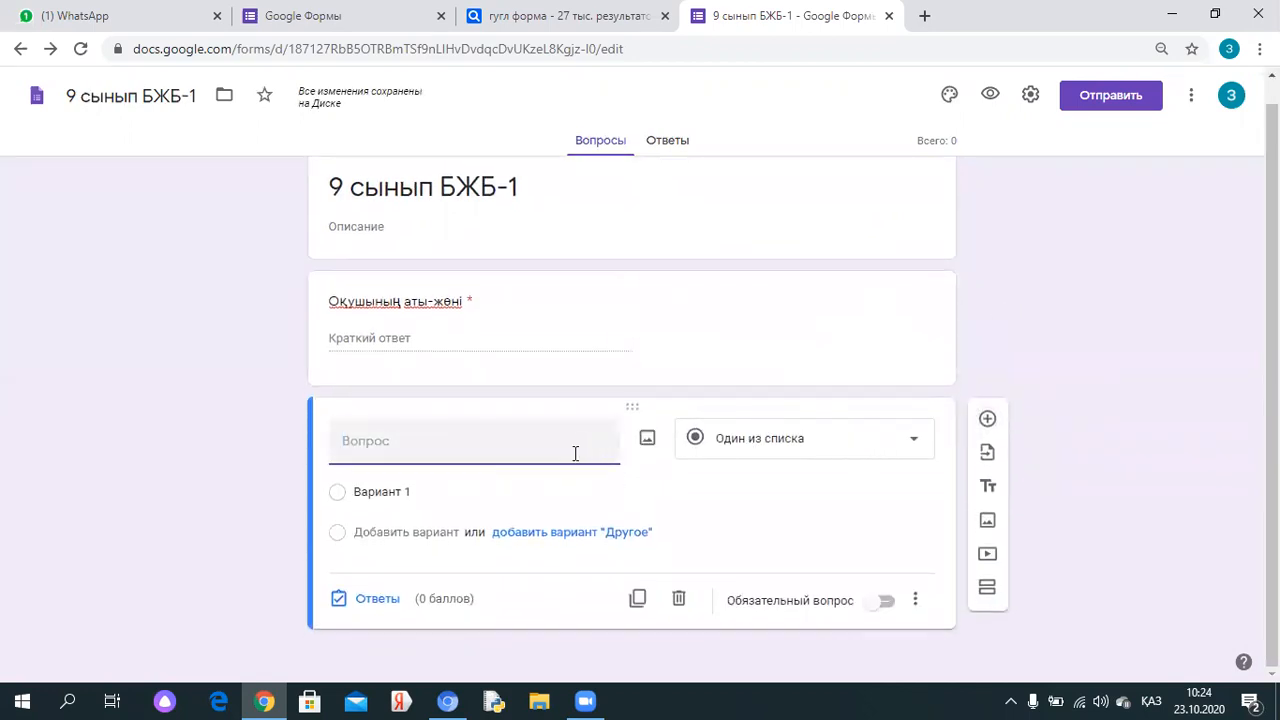
pyautogui.click(829, 446)
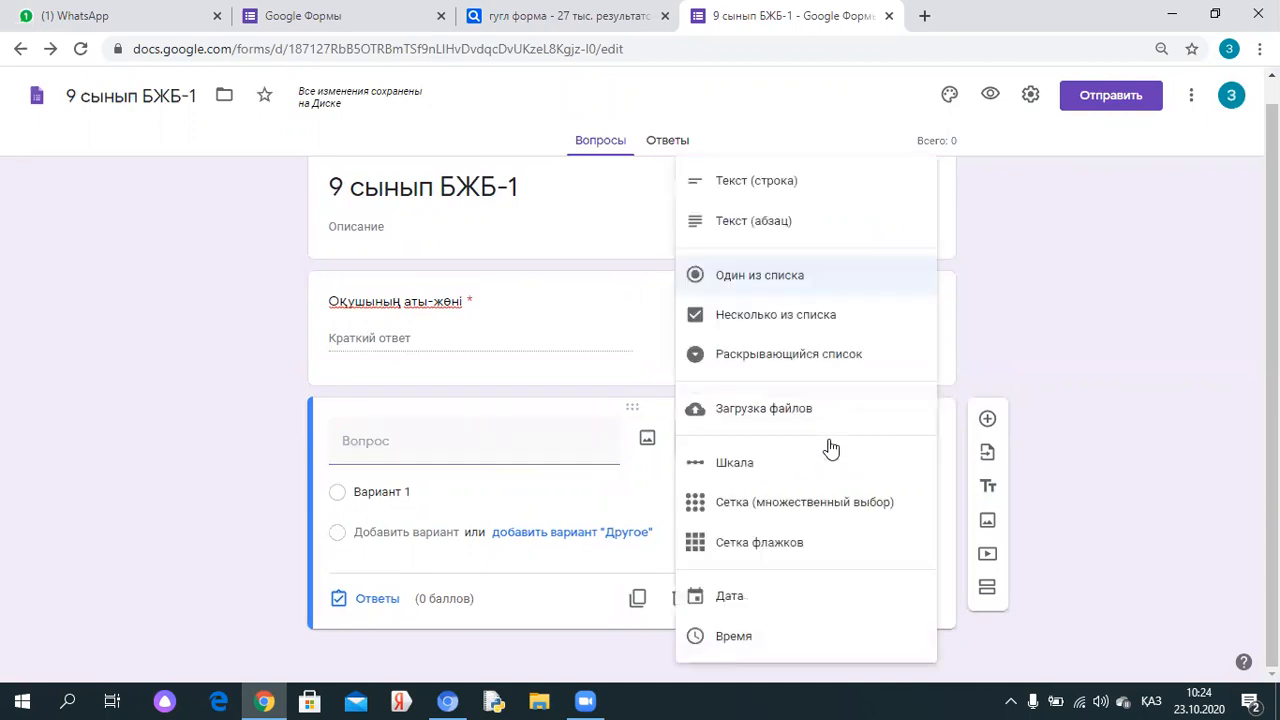
pyautogui.click(803, 277)
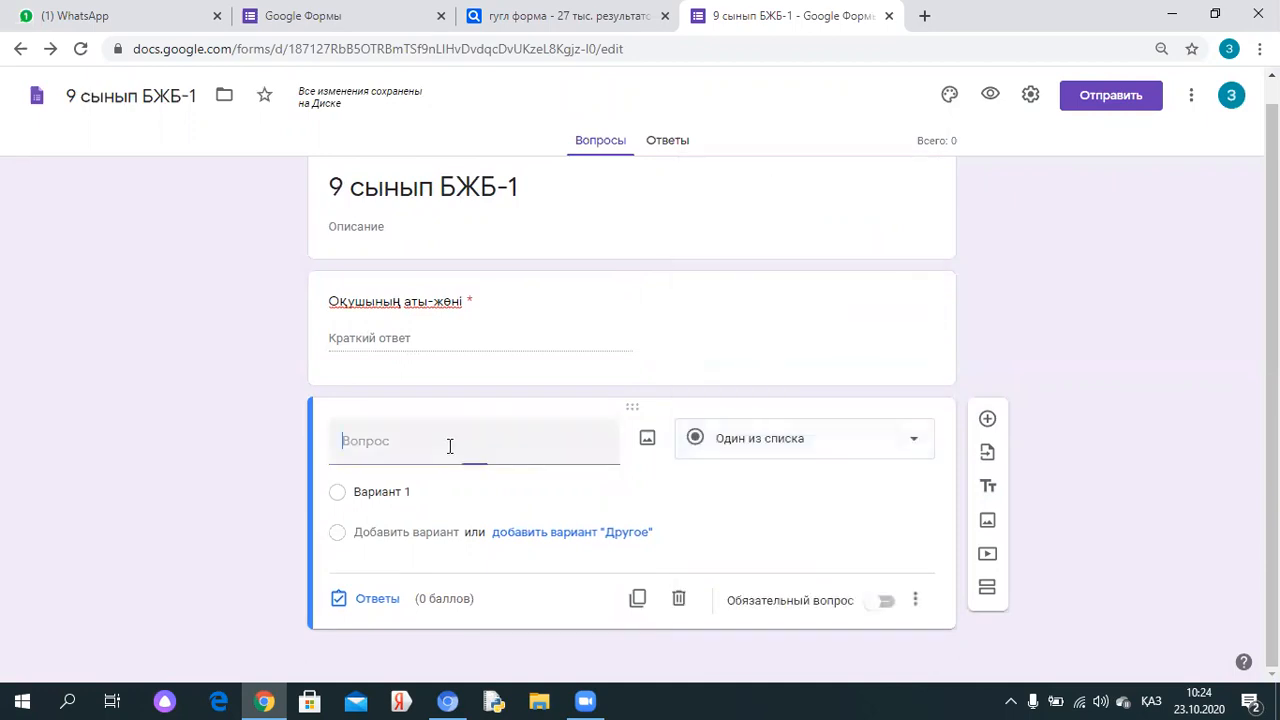
pyautogui.write('Сынып')
# Enter the answer options 9а and 9б for the "Сынып" question and add a third option line
pyautogui.click(415, 487)
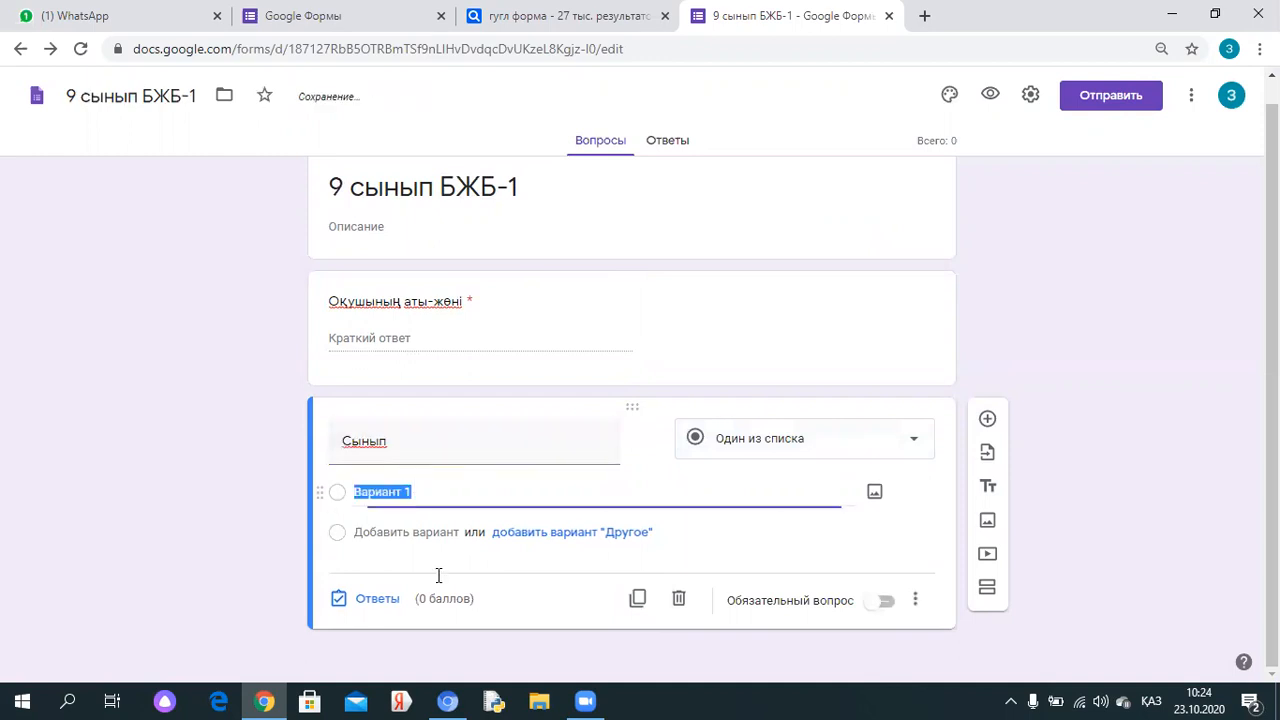
pyautogui.write('9')
pyautogui.write('a')
pyautogui.press('Return')
pyautogui.write('9б')
pyautogui.press('Return')
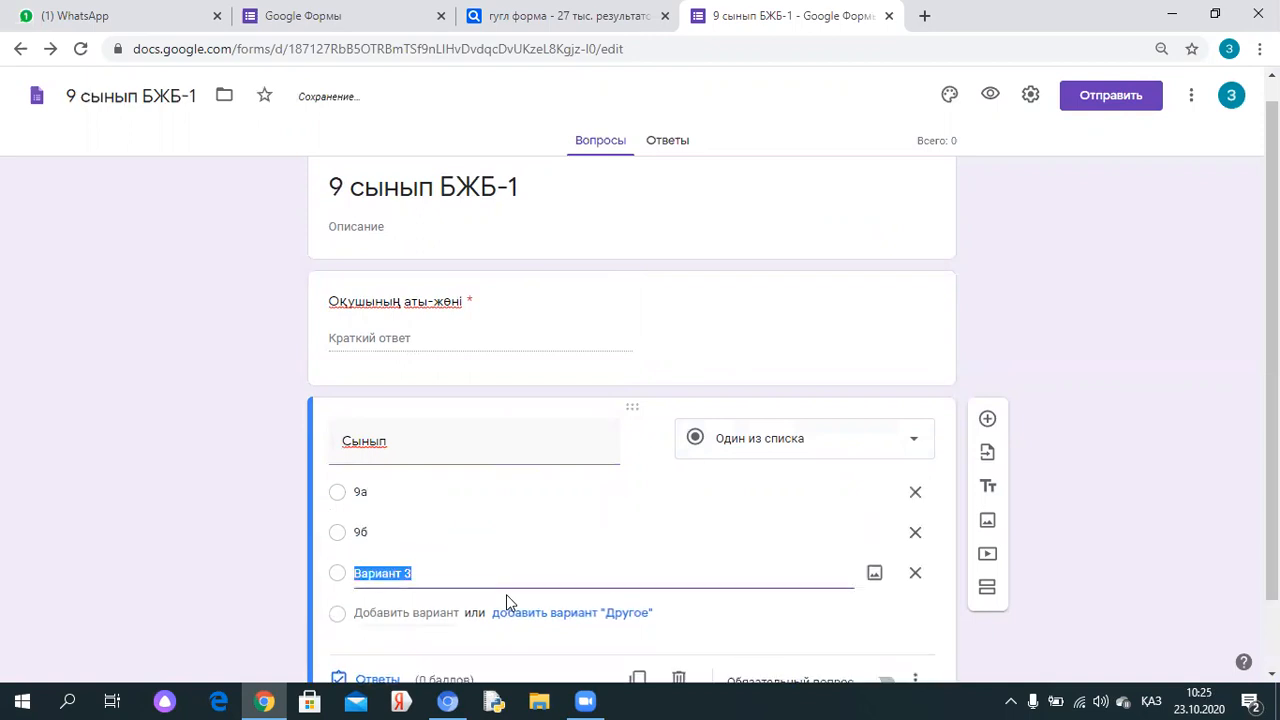
# Change the first "Сынып" option to 9қа and insert the options 9қә, 9қб and 9қв below it
pyautogui.click(403, 494)
pyautogui.write('9қа')
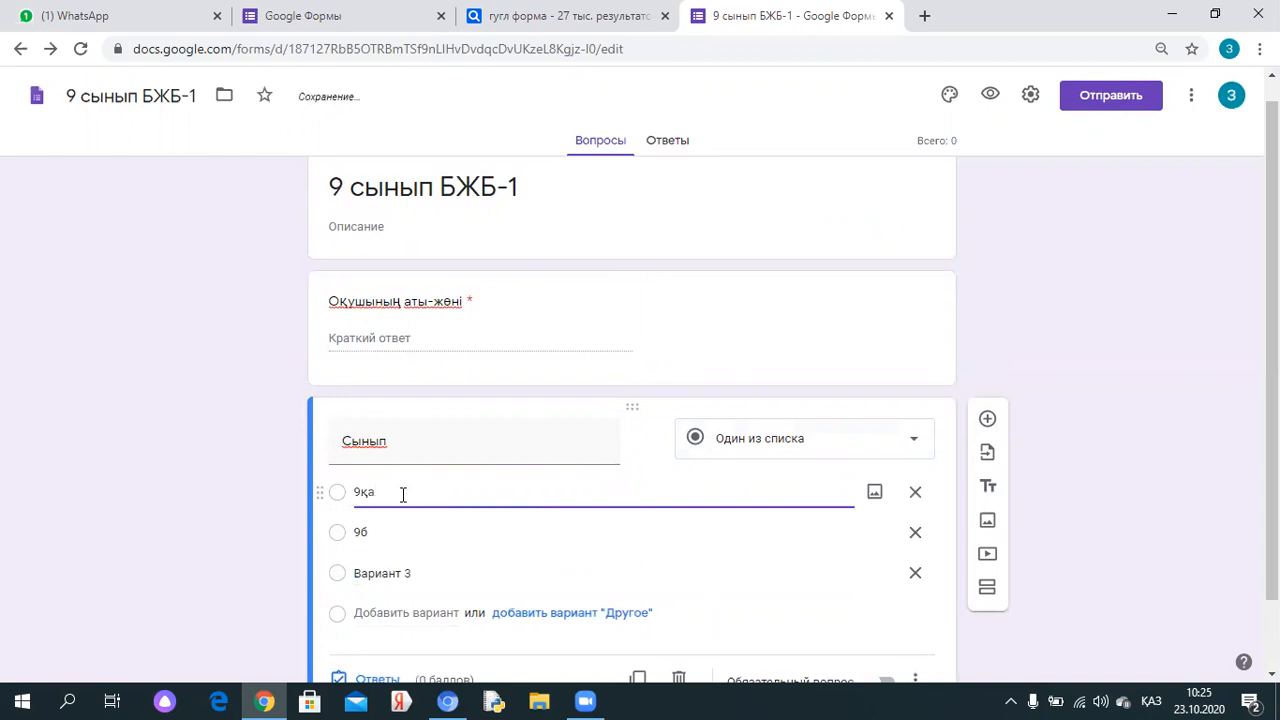
pyautogui.press('Return')
pyautogui.write('9қ')
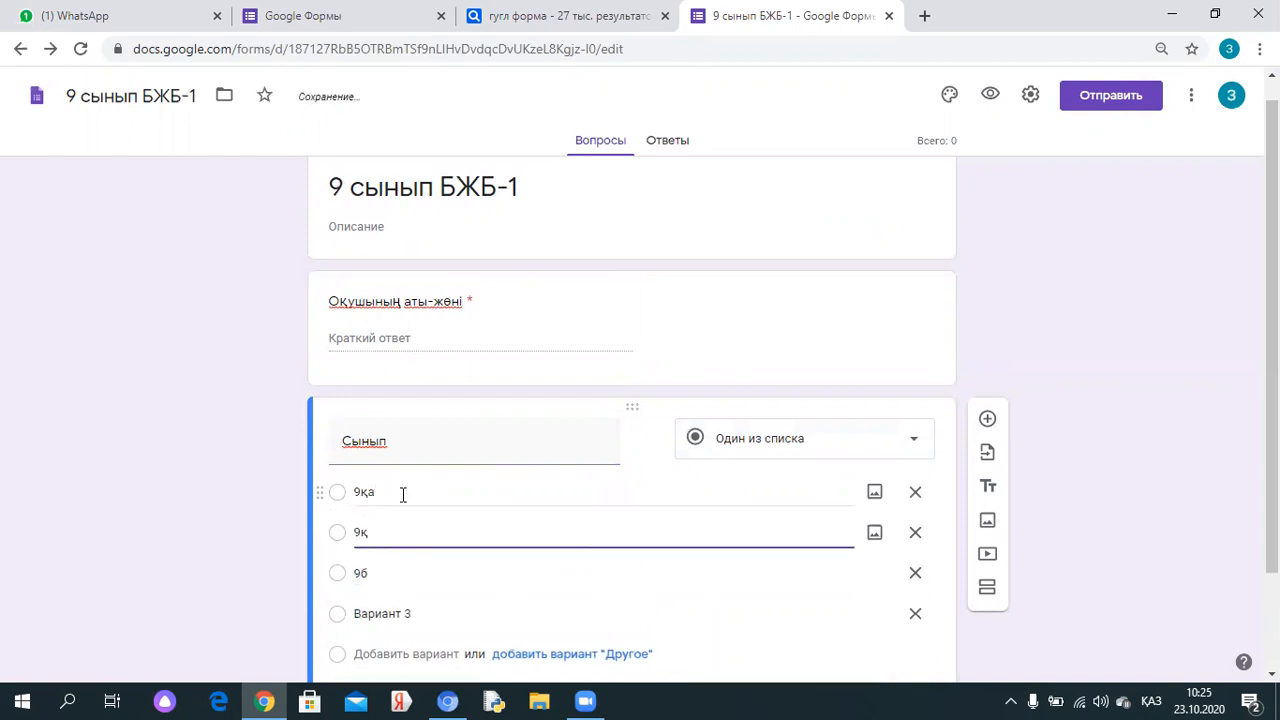
pyautogui.write('ә')
pyautogui.press('Return')
pyautogui.write('9қб')
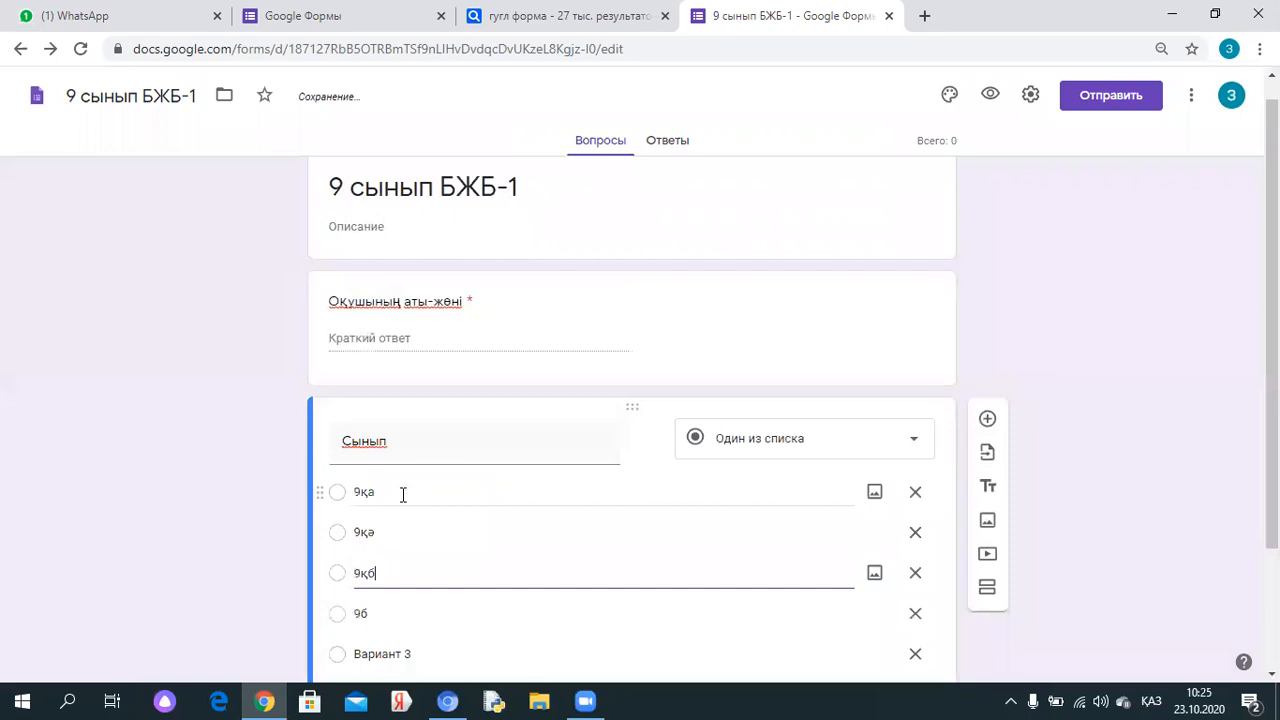
pyautogui.press('Return')
pyautogui.write('9қв')
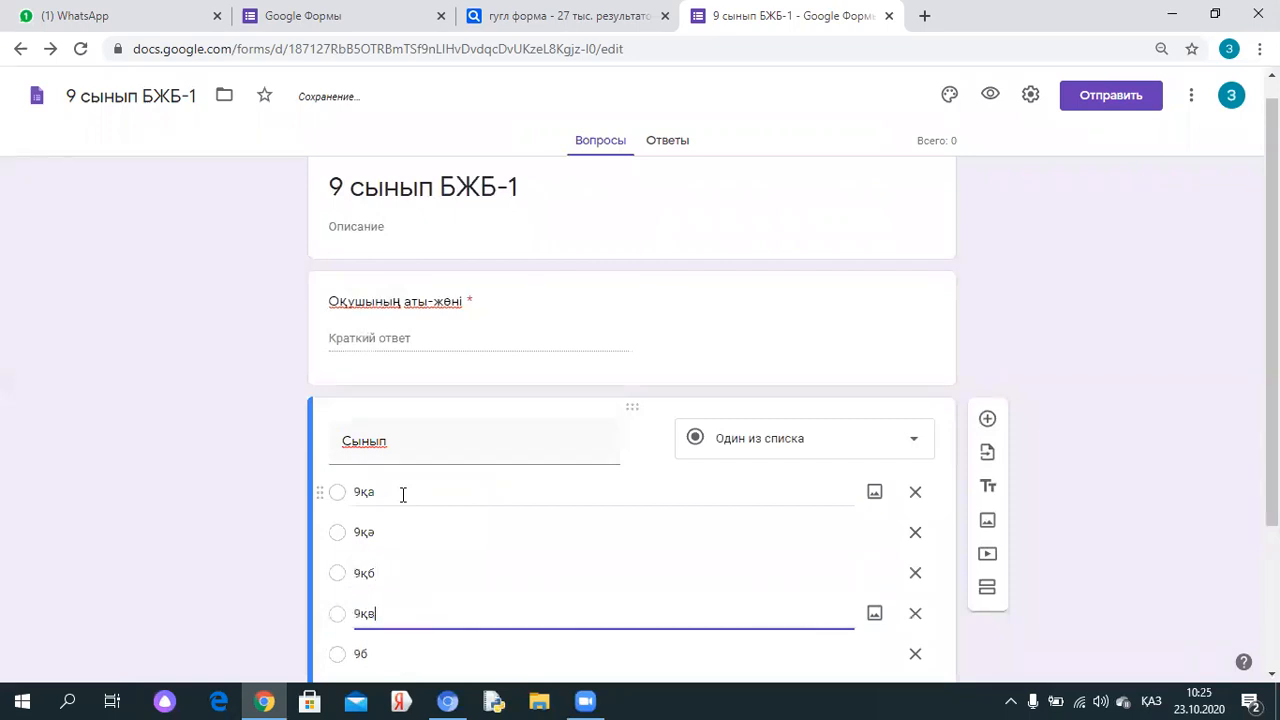
# Delete the unused "Вариант 3" option from the "Сынып" question and make the question required
pyautogui.click(1087, 416)
pyautogui.scroll(-2, 914, 444)
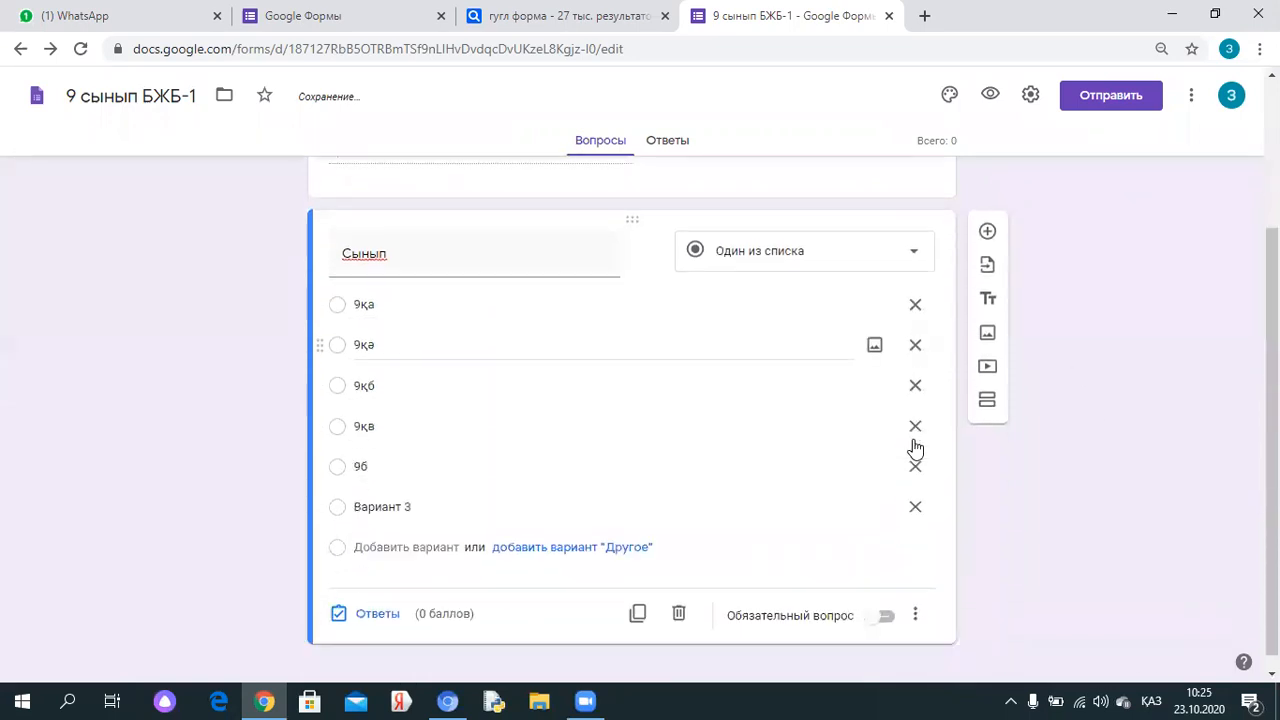
pyautogui.click(912, 506)
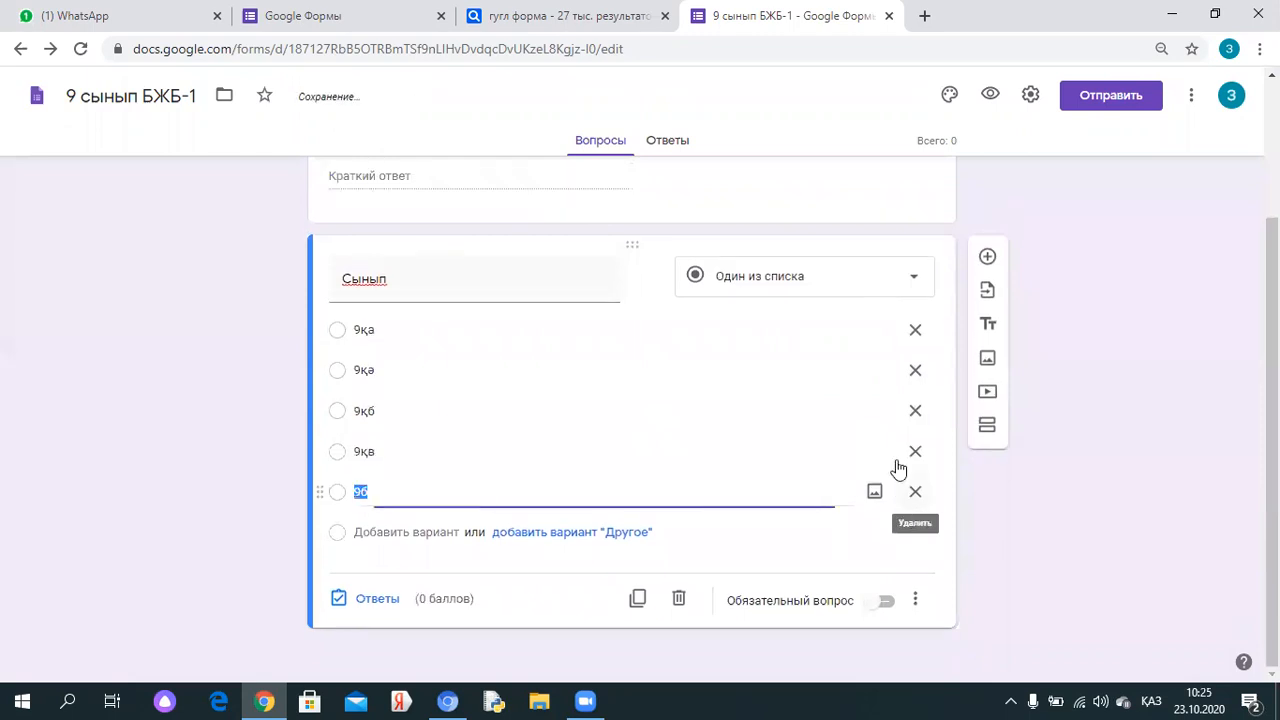
pyautogui.click(885, 604)
pyautogui.scroll(2, 1012, 549)
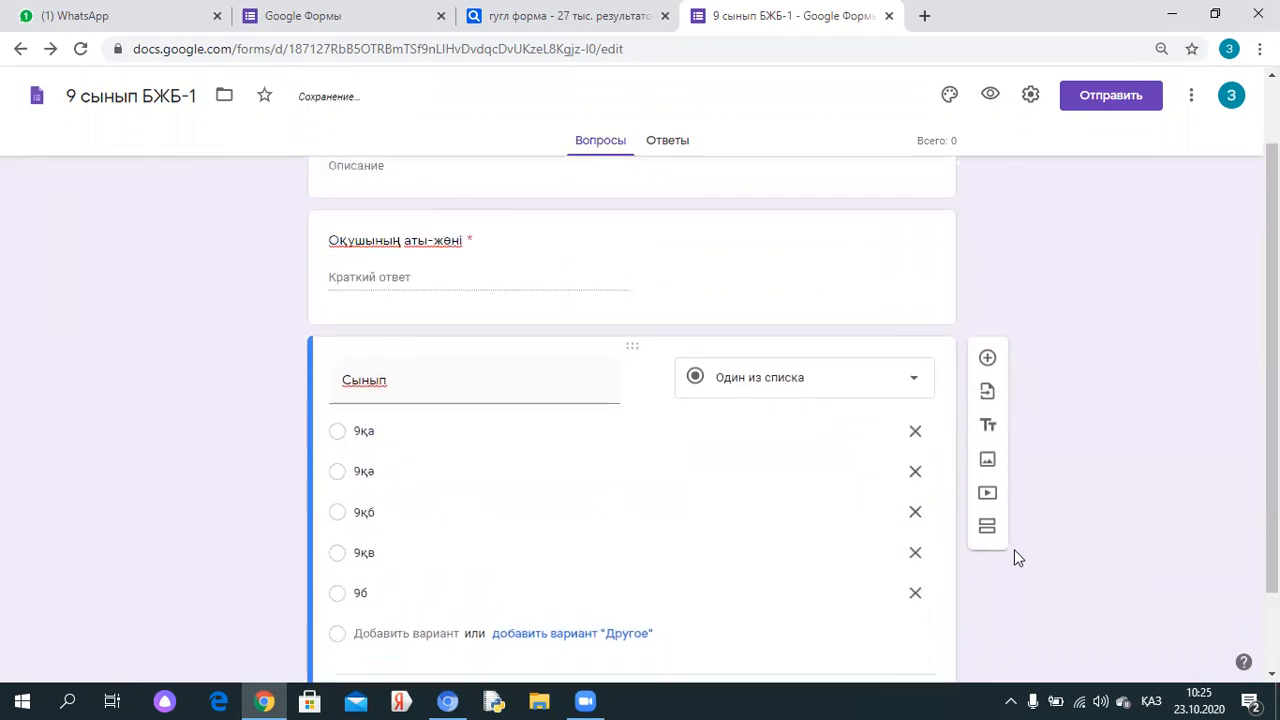
pyautogui.scroll(-2, 500, 374)
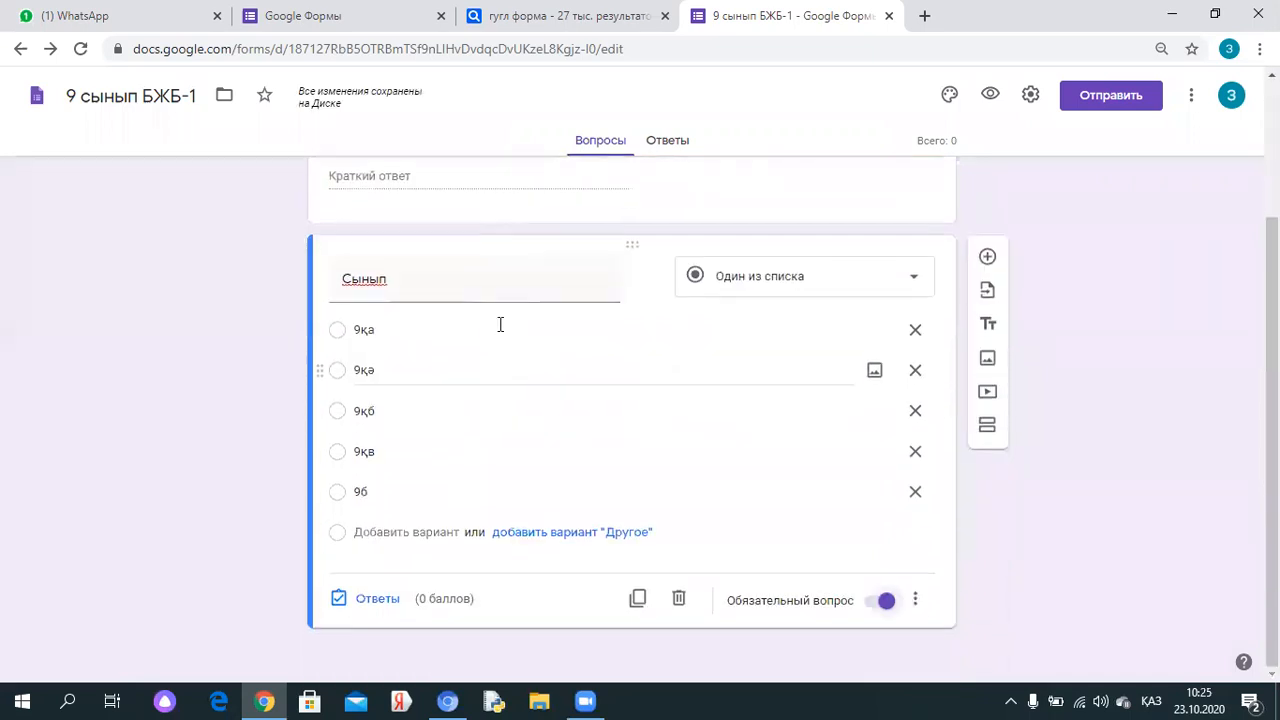
# Add a new question below "Сынып" with the title "Ақпарат дегеніміз не?"
pyautogui.scroll(2, 500, 323)
pyautogui.scroll(-2, 503, 393)
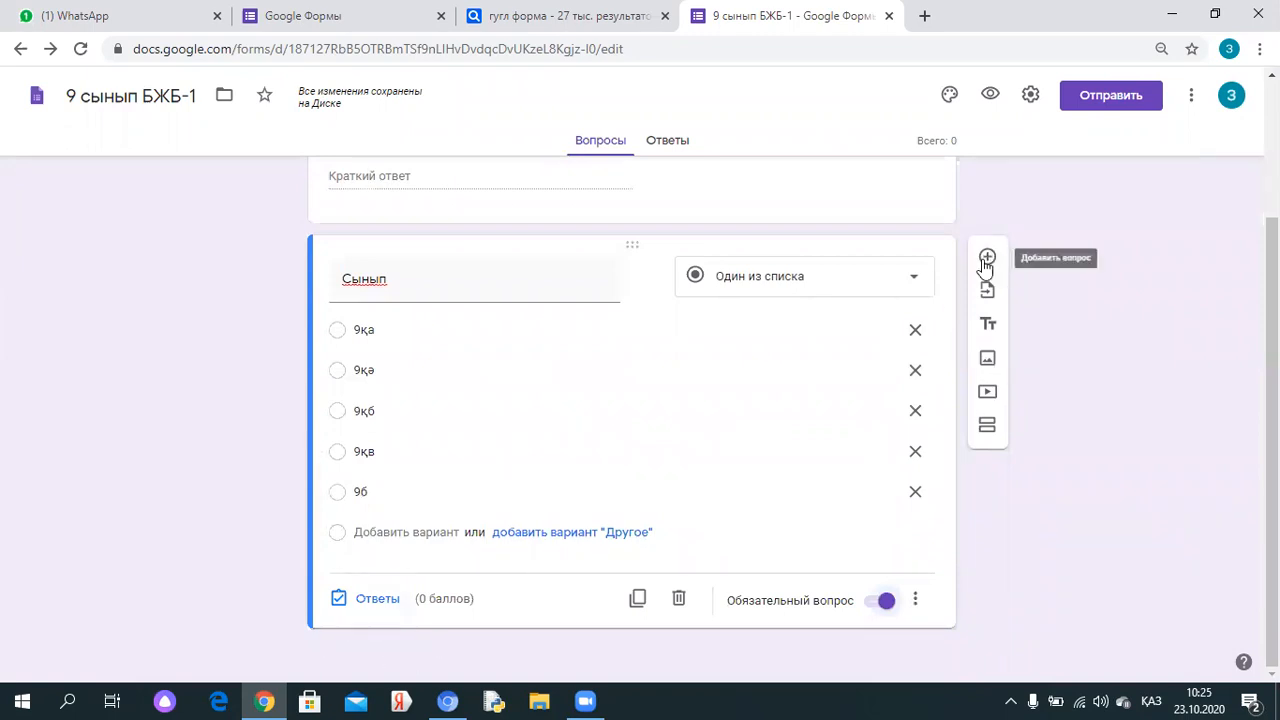
pyautogui.scroll(2, 911, 300)
pyautogui.scroll(-2, 911, 300)
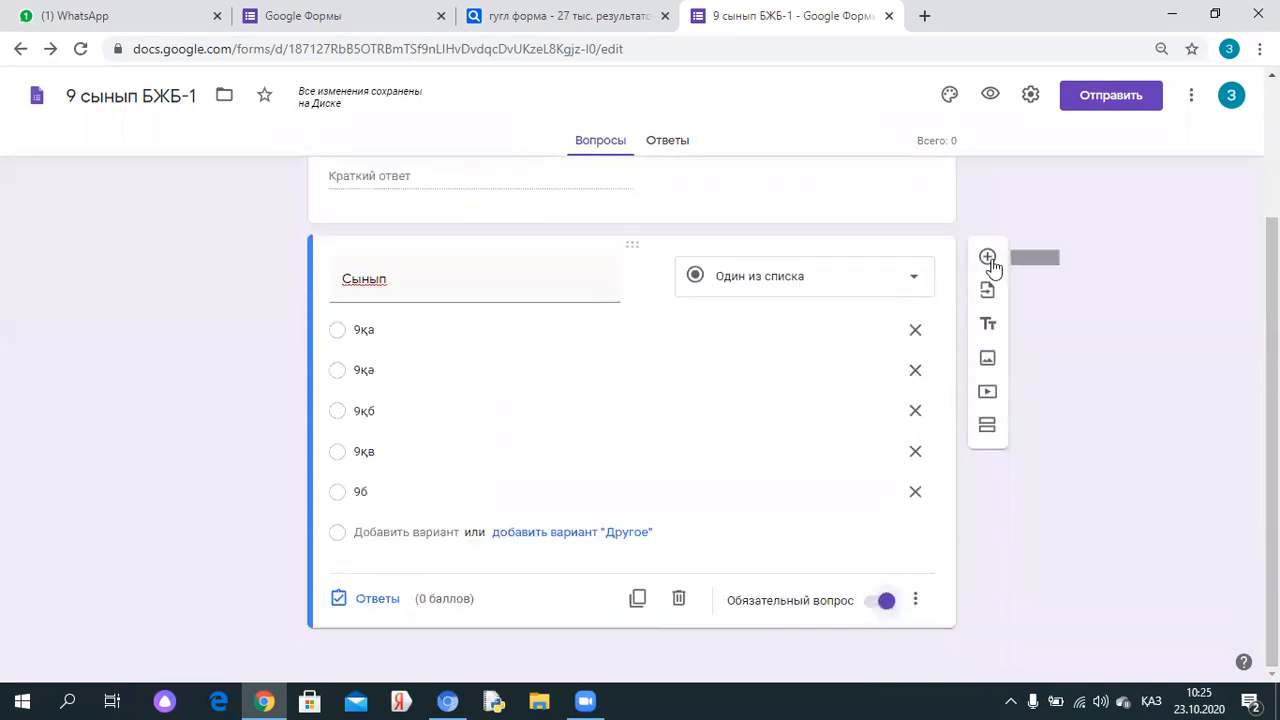
pyautogui.click(994, 262)
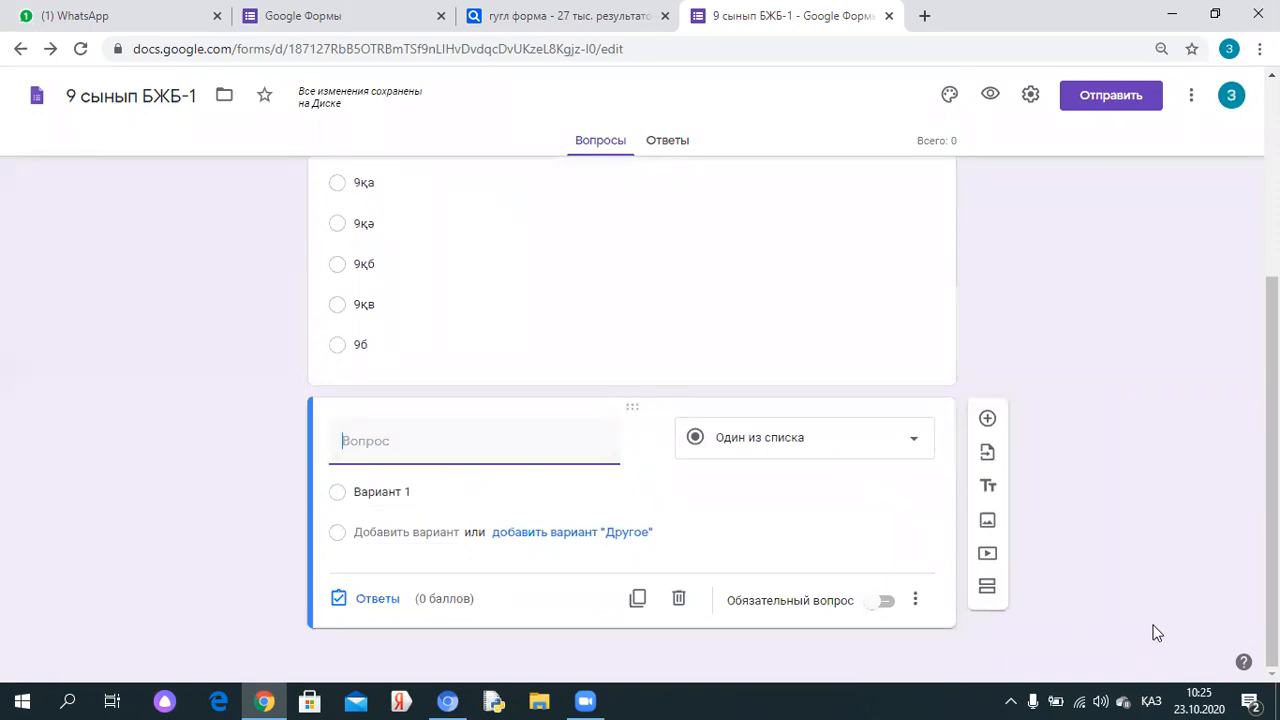
pyautogui.write('Акпарат')
pyautogui.press('BackSpace')
pyautogui.write('дегеніміз')
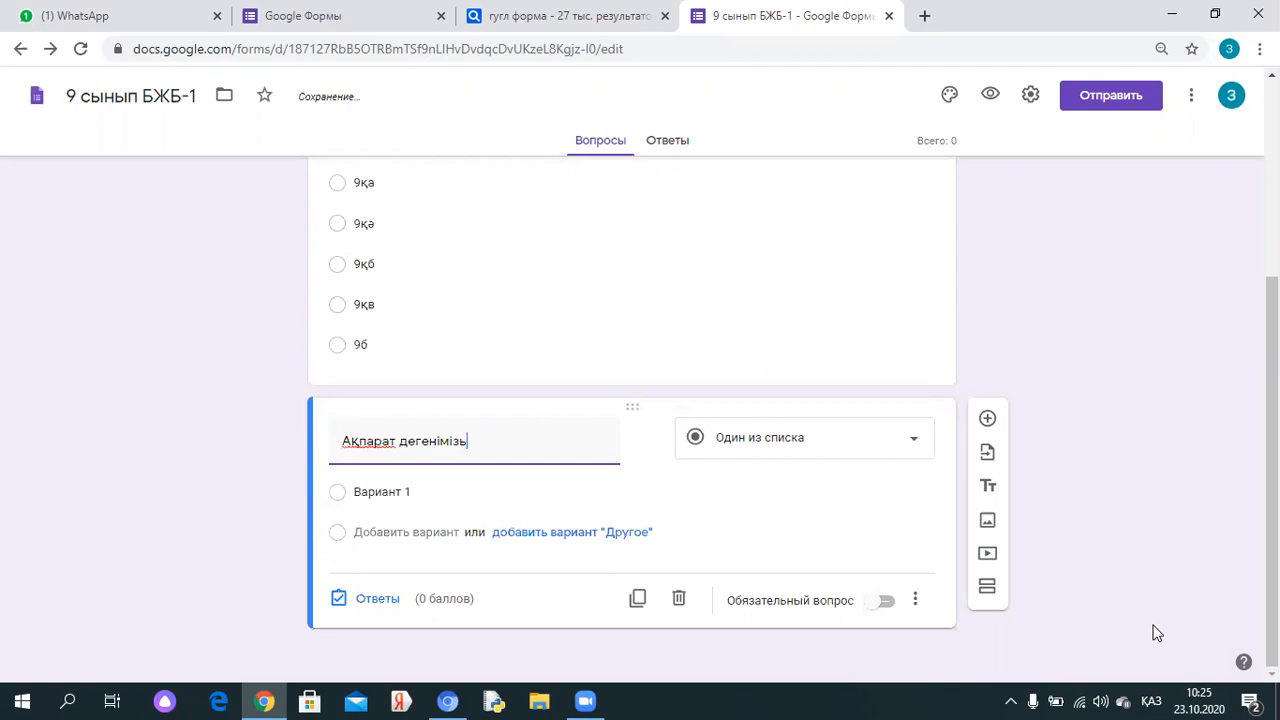
pyautogui.write('не')
pyautogui.click(910, 445)
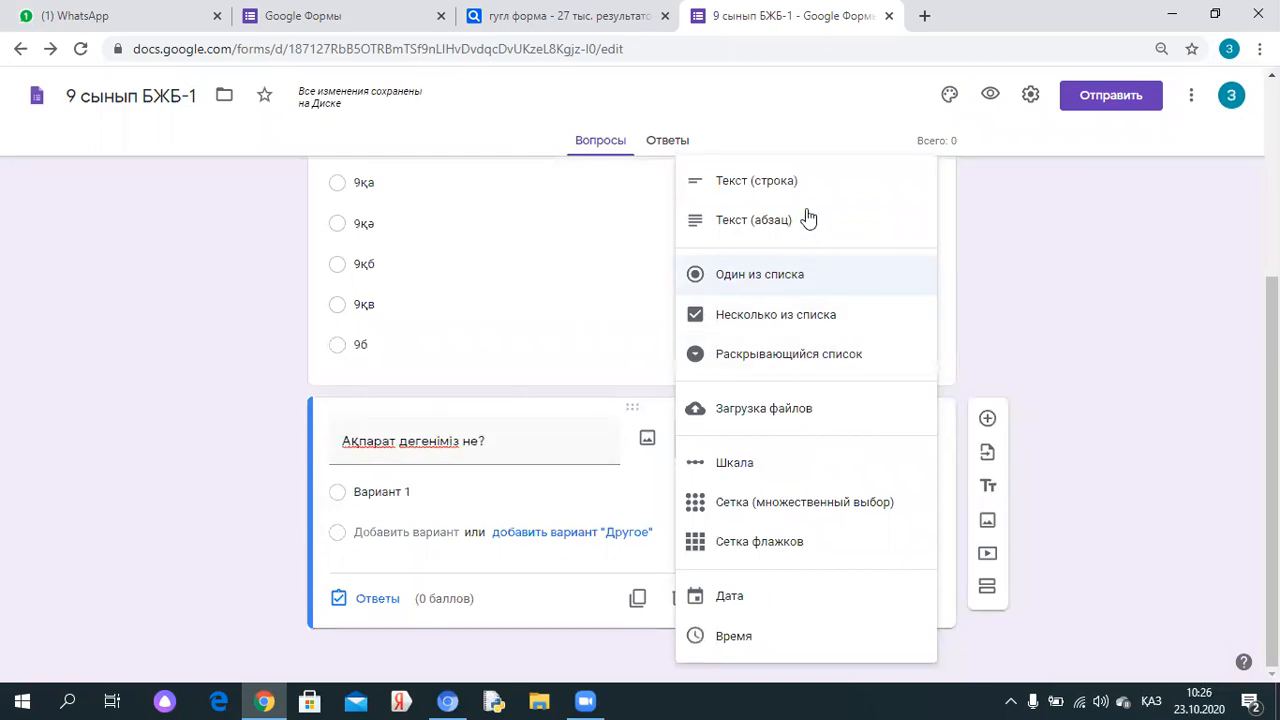
pyautogui.click(1061, 389)
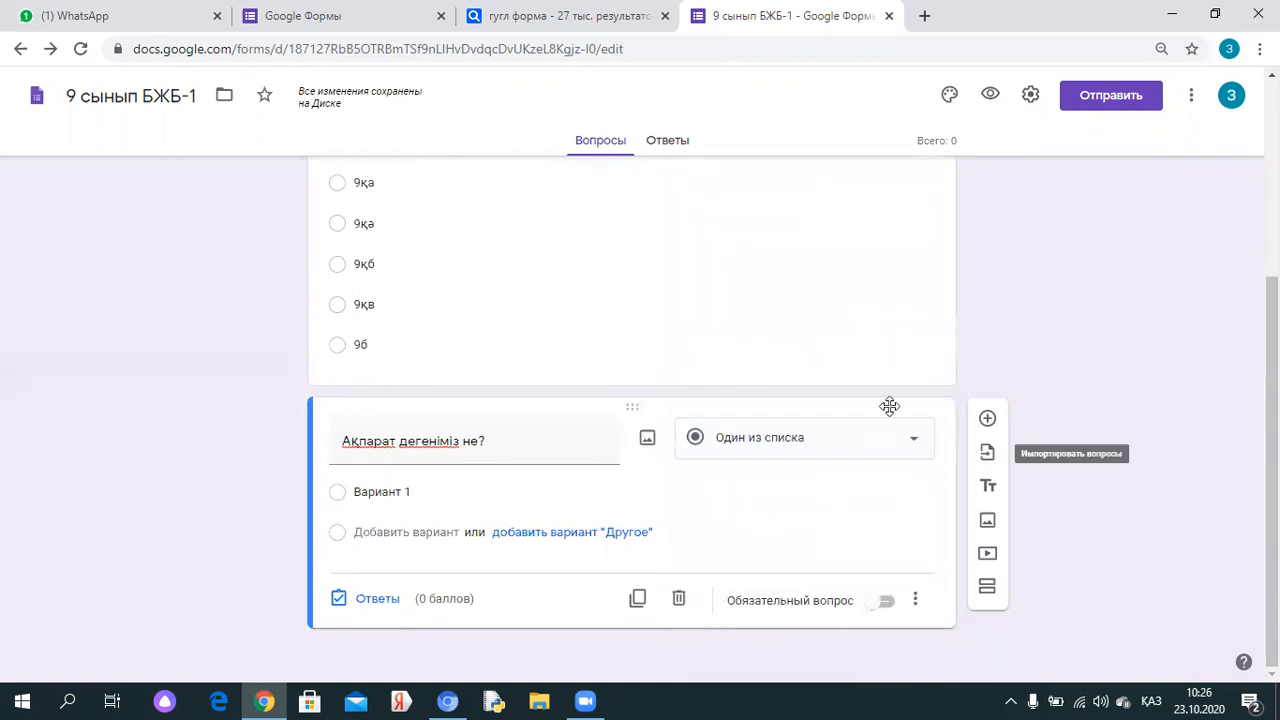
pyautogui.click(915, 442)
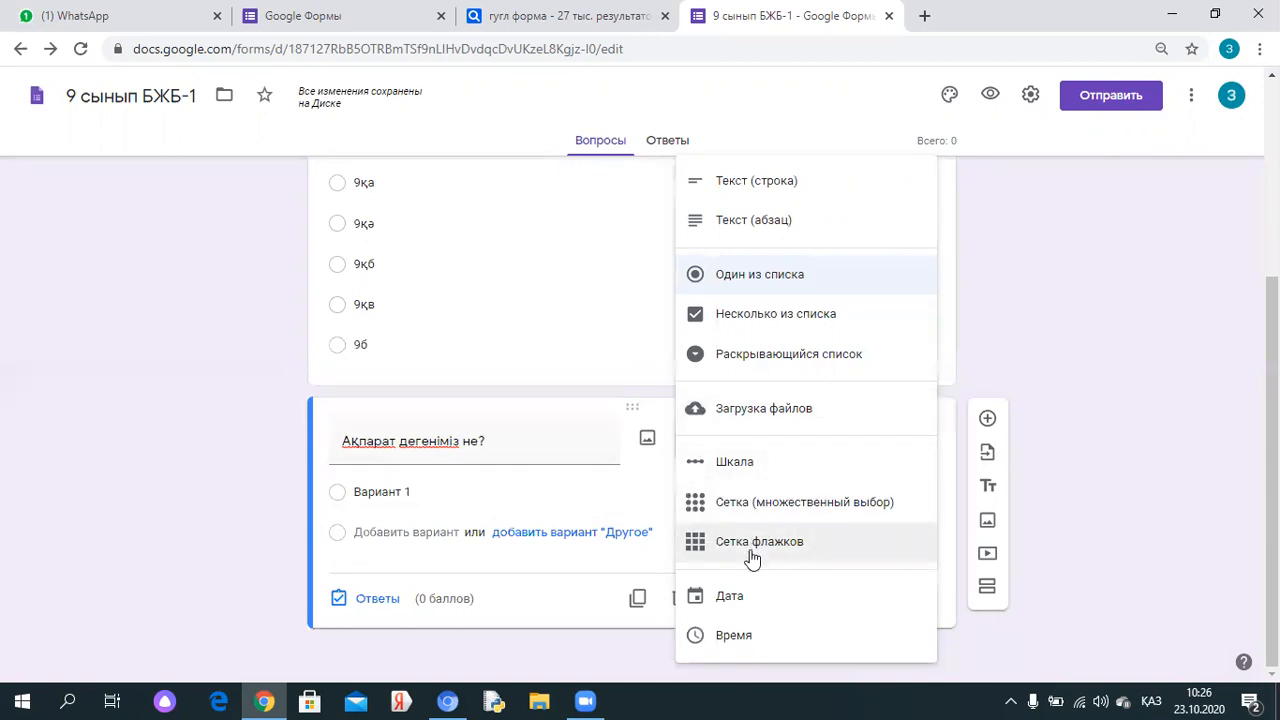
pyautogui.click(1083, 373)
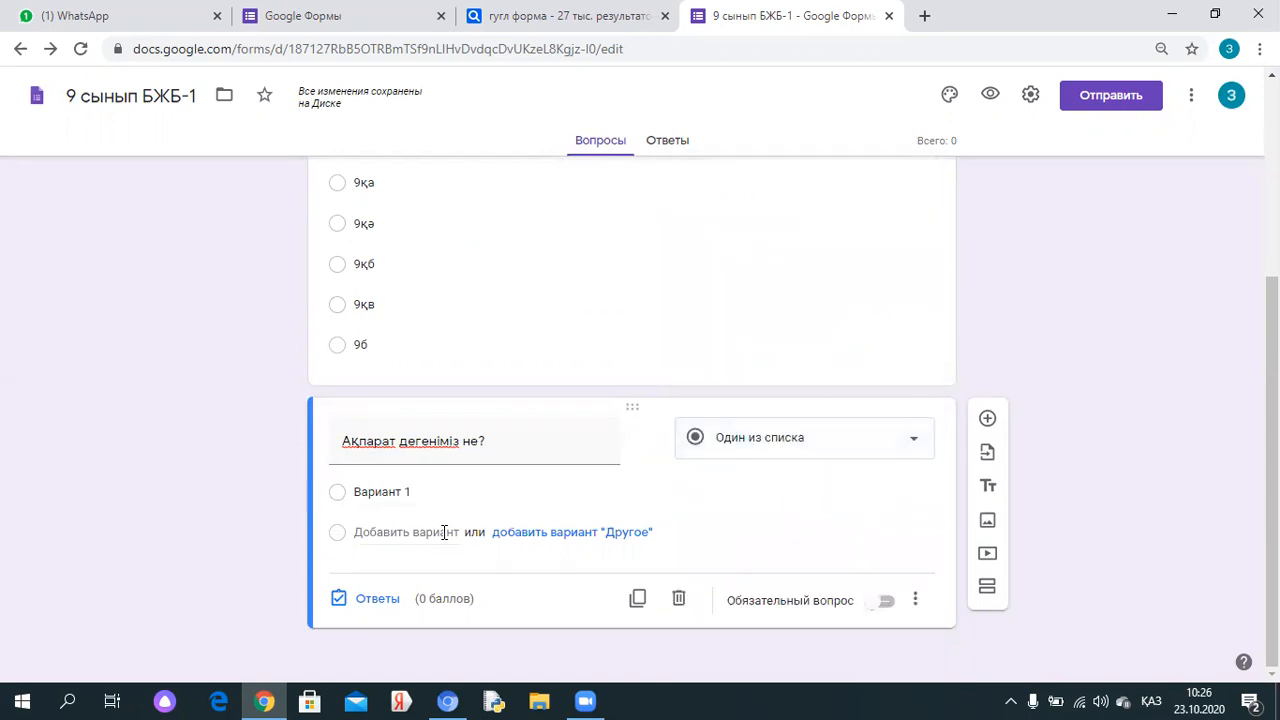
# Enter "ол мәлімет" and "теледидирдан алынған жаңалық" as the first two answer options of "Ақпарат дегеніміз не?"
pyautogui.click(440, 486)
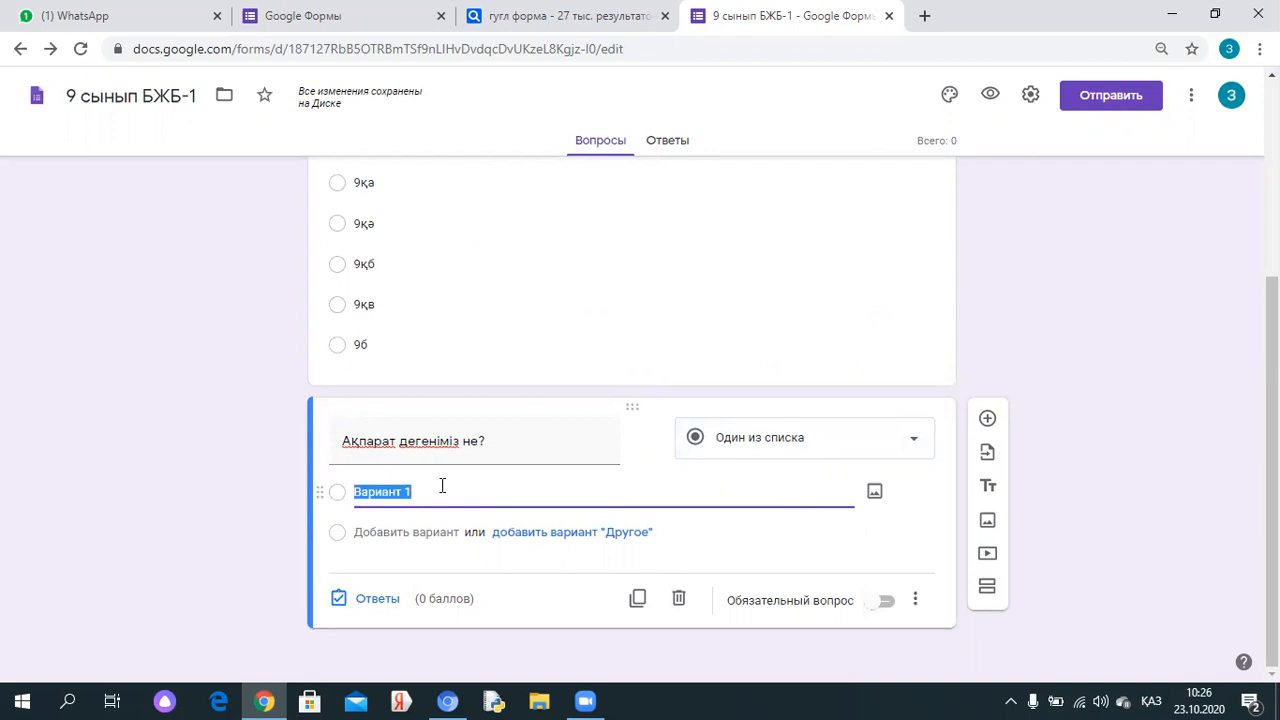
pyautogui.write('ол мәлімет')
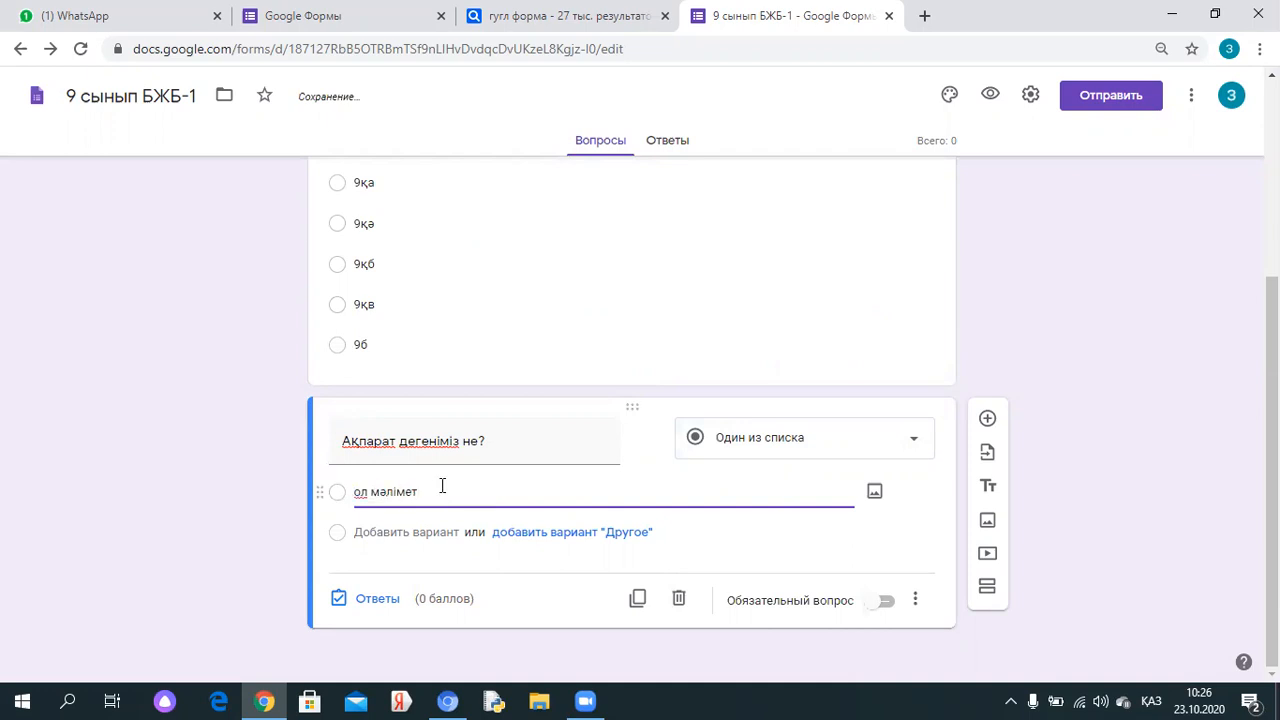
pyautogui.press('Return')
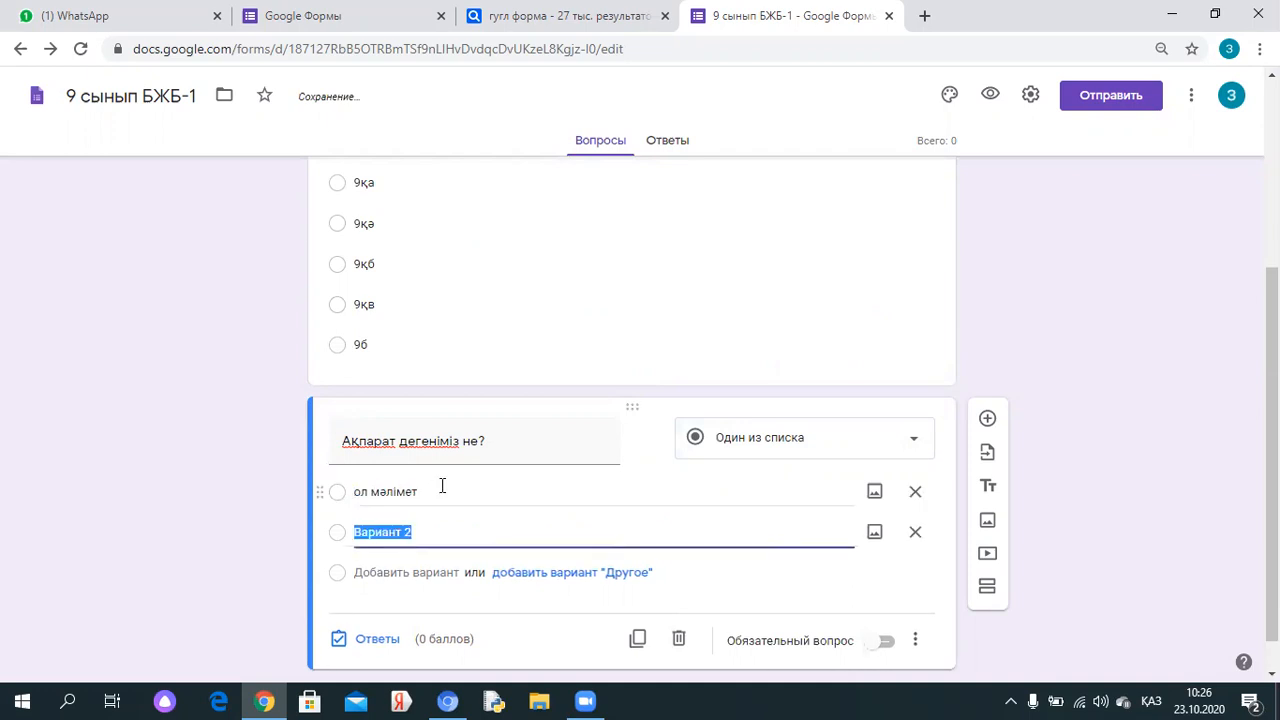
pyautogui.write('де')
pyautogui.write('теледи')
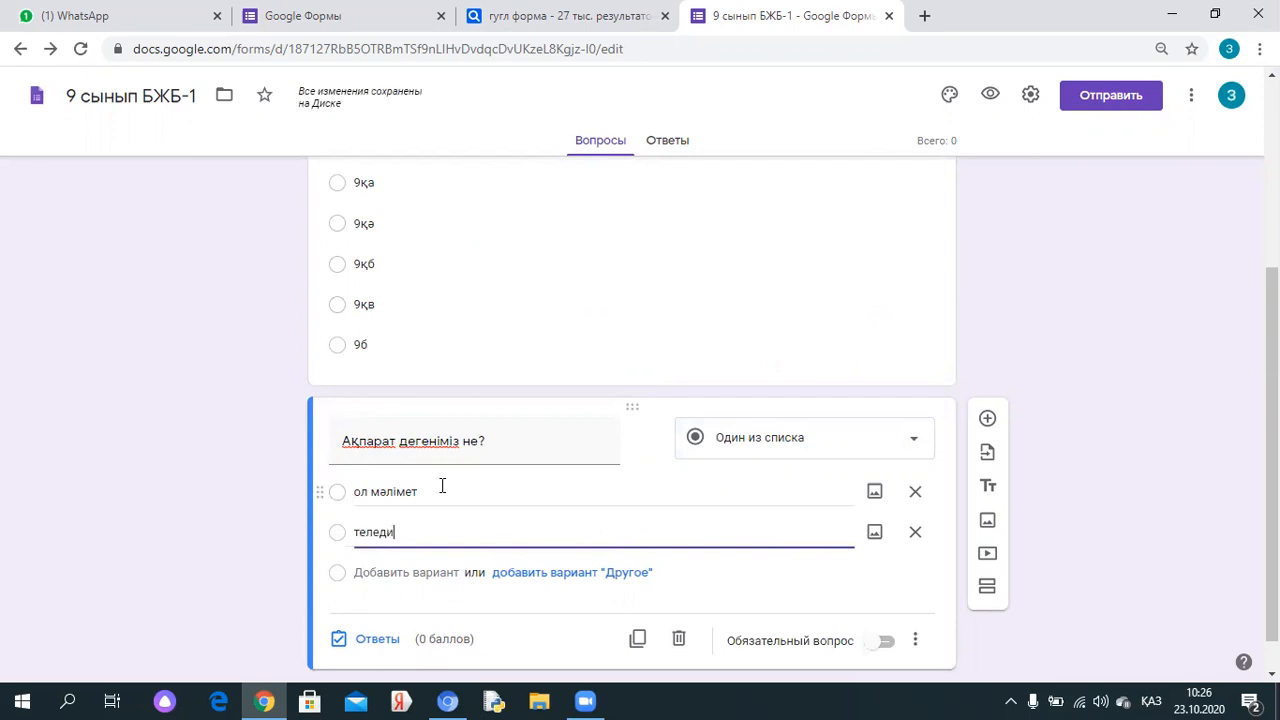
pyautogui.write('дирдан алын')
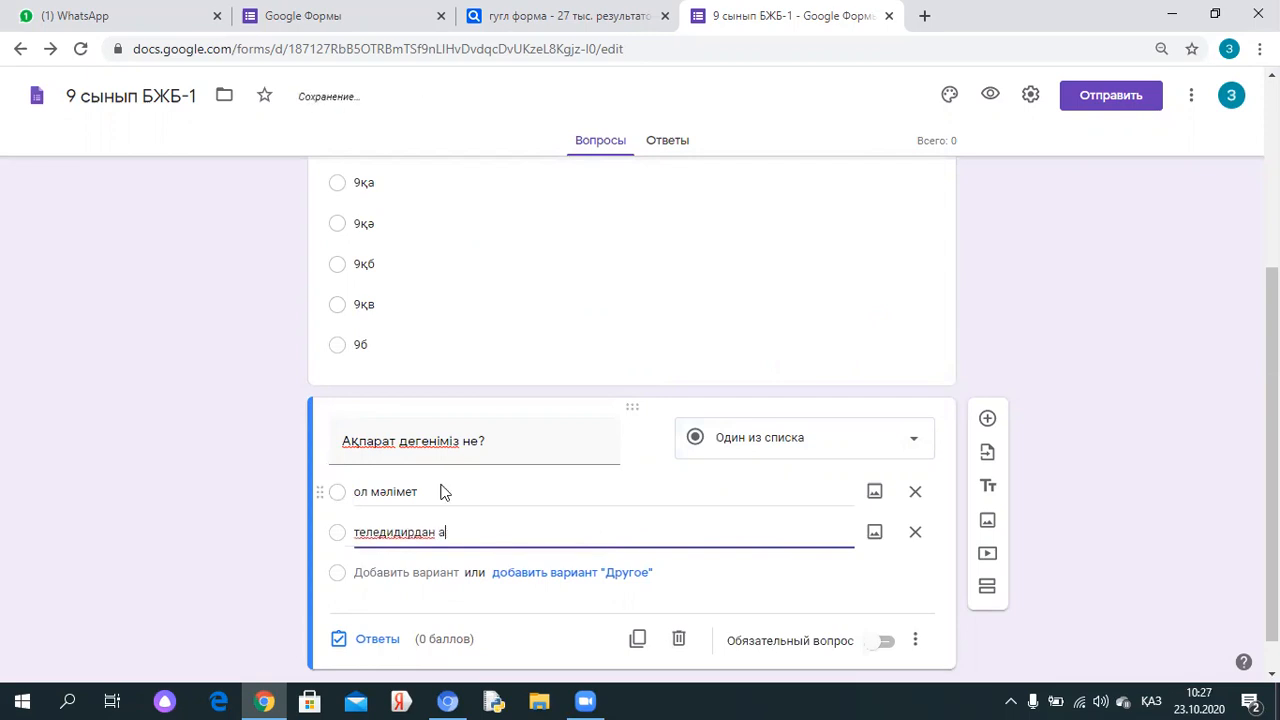
pyautogui.write('ған жаң')
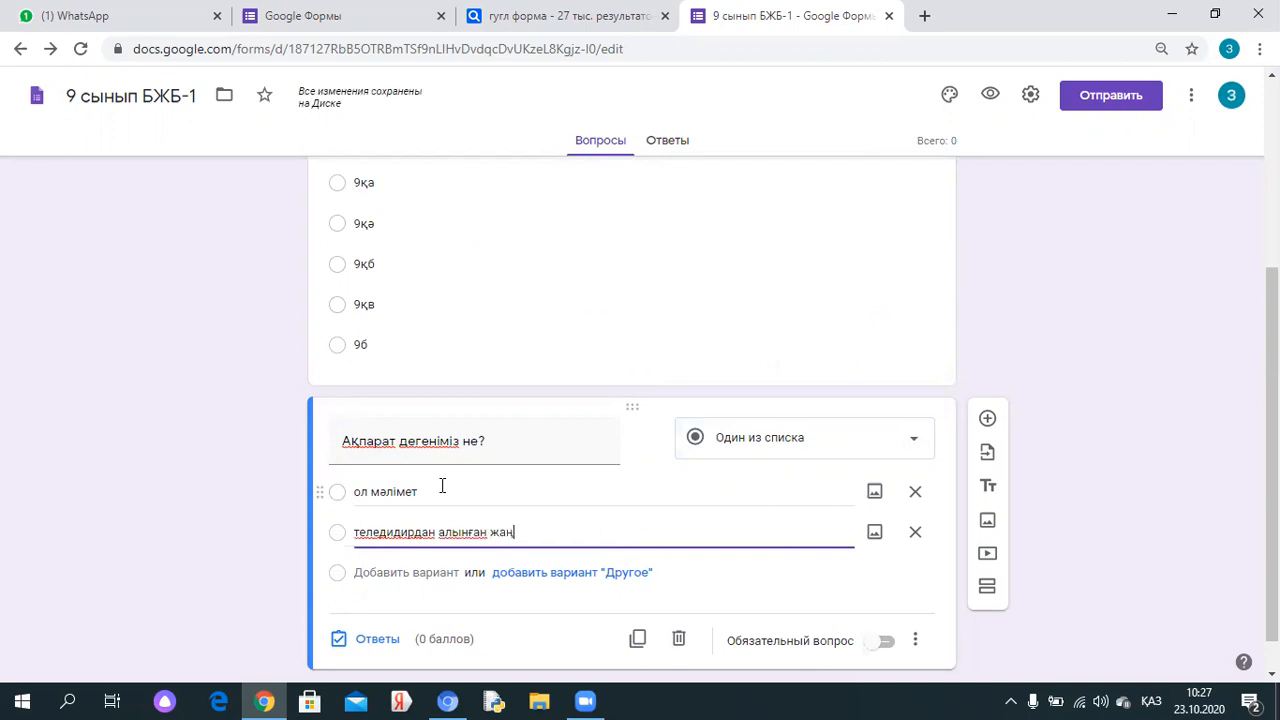
pyautogui.write('алық')
# Add the options "қоршаған ортадан алынған мәлімет" and "радиодан естілген хабар", and make the "Ақпарат дегеніміз не?" question required
pyautogui.press('Return')
pyautogui.write('қоршаған ')
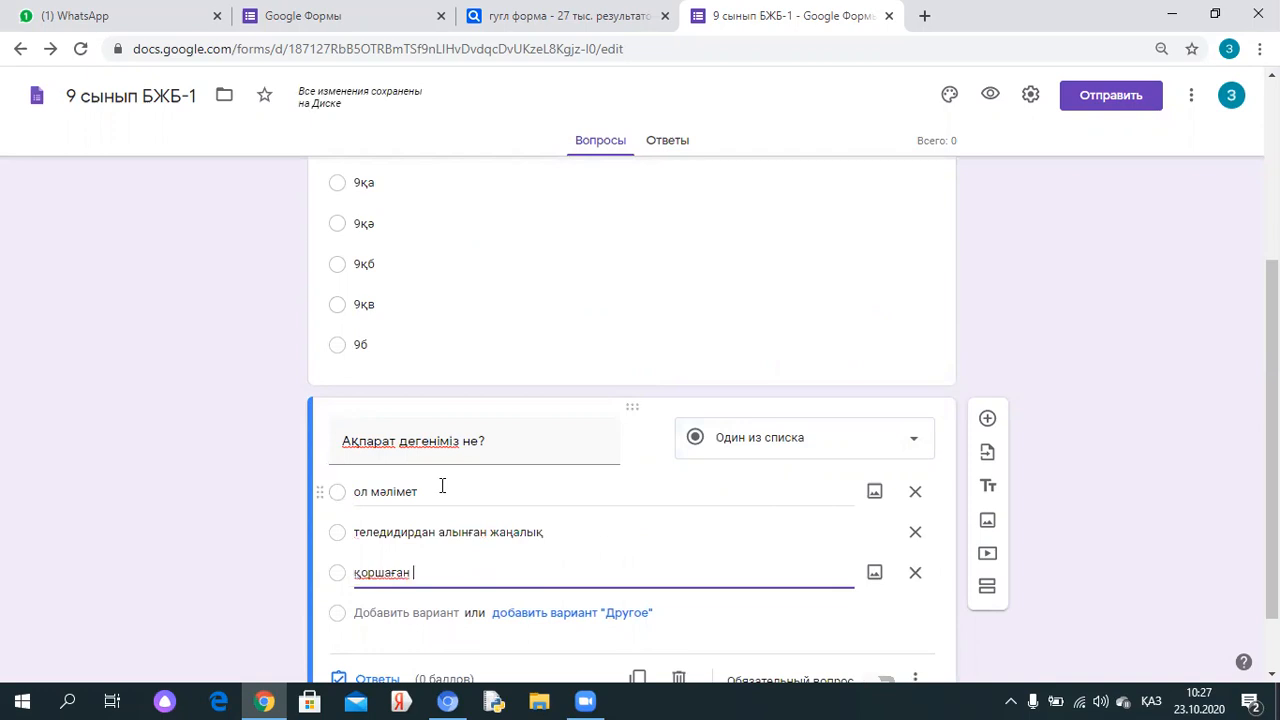
pyautogui.write('ортадан алынған мәлімет')
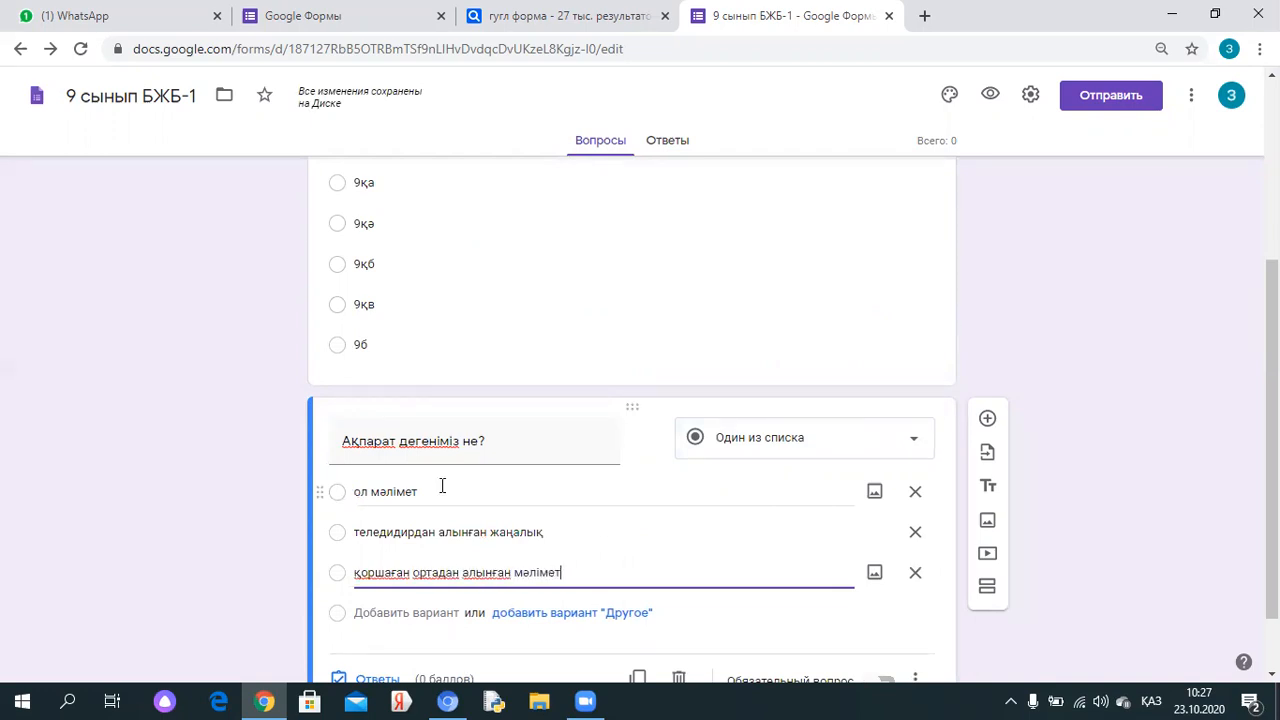
pyautogui.press('Return')
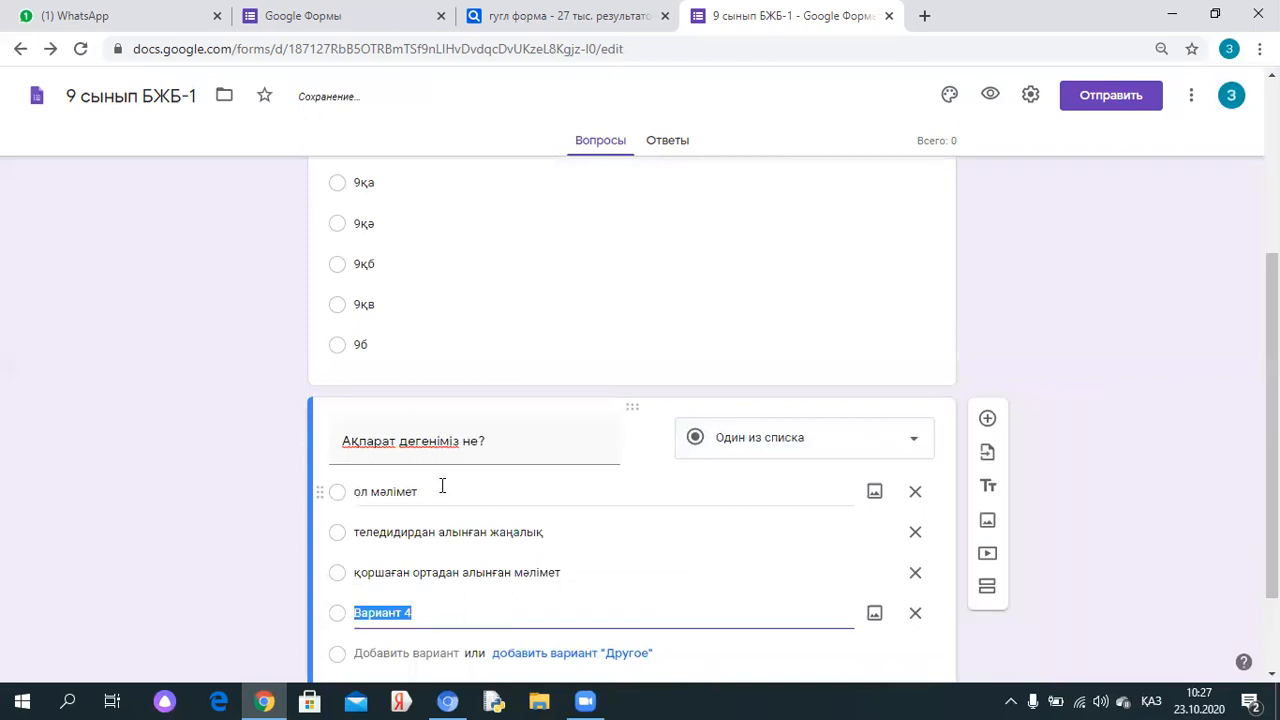
pyautogui.write('рә')
pyautogui.write('диодан естілг')
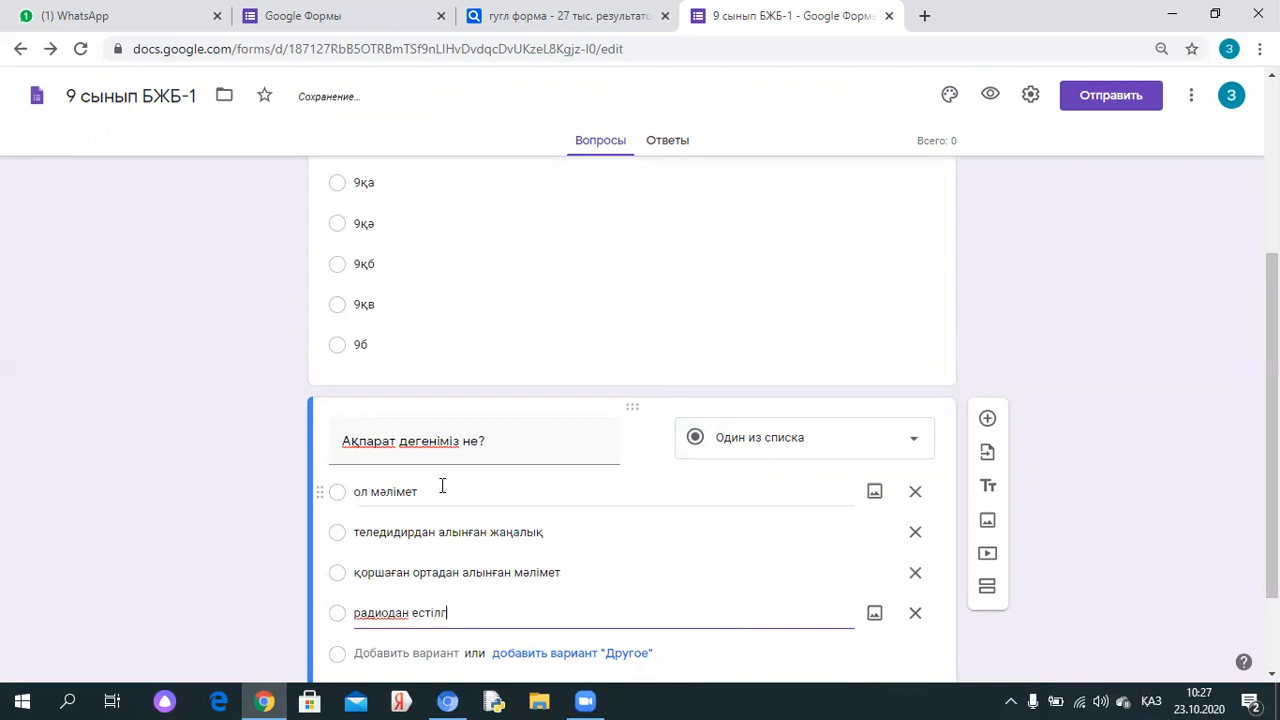
pyautogui.write('ен хабар')
pyautogui.scroll(-2, 470, 500)
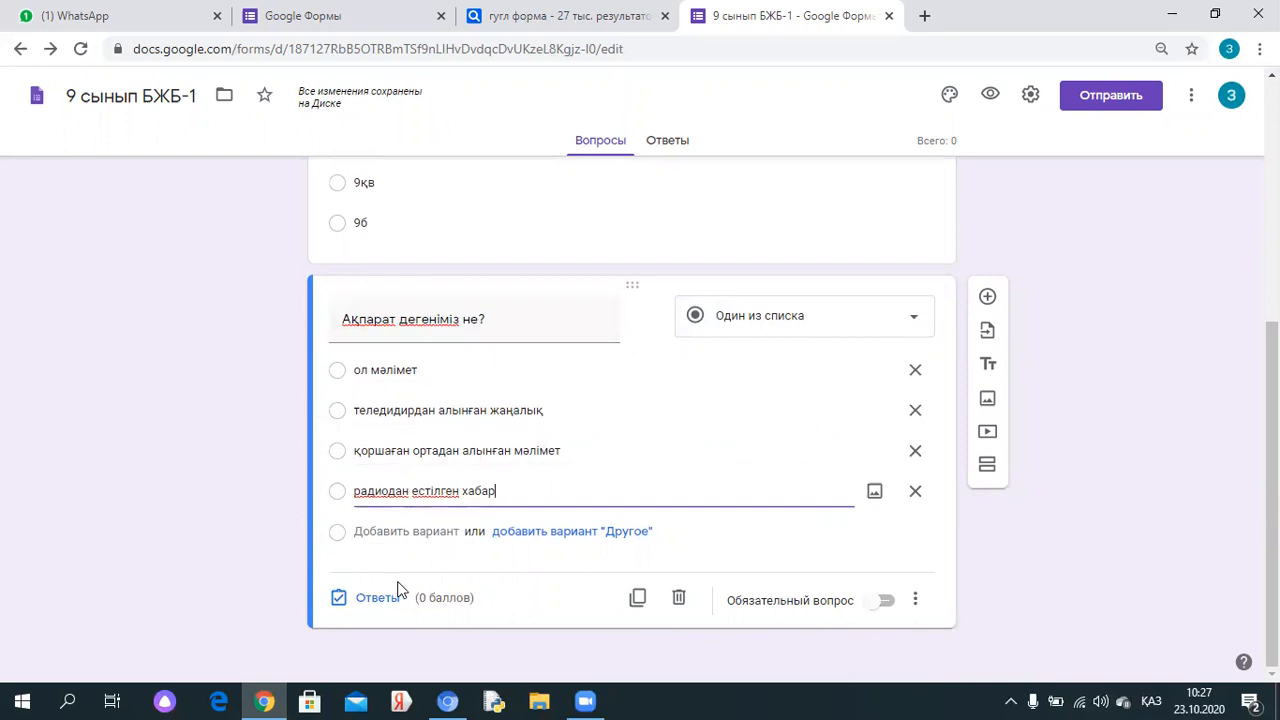
pyautogui.click(887, 602)
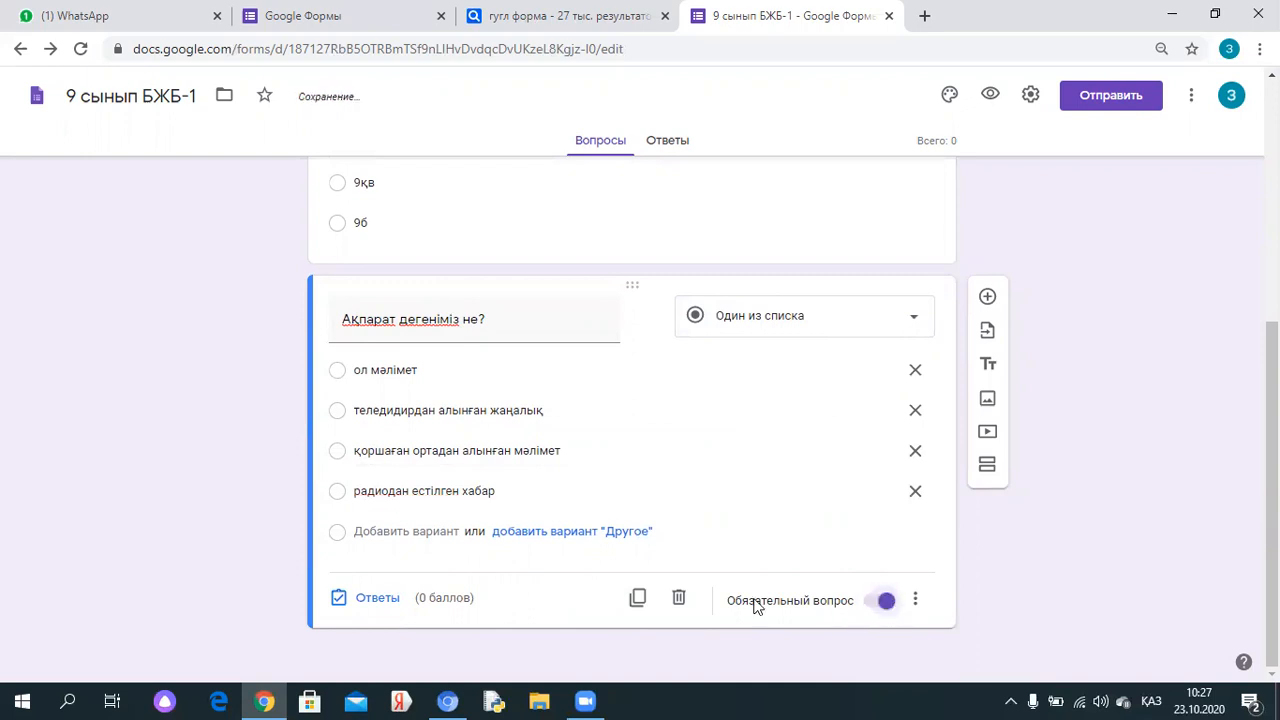
# In the question's answer key, mark "қоршаған ортадан алынған мәлімет" as correct and set its score to 1 point
pyautogui.click(379, 602)
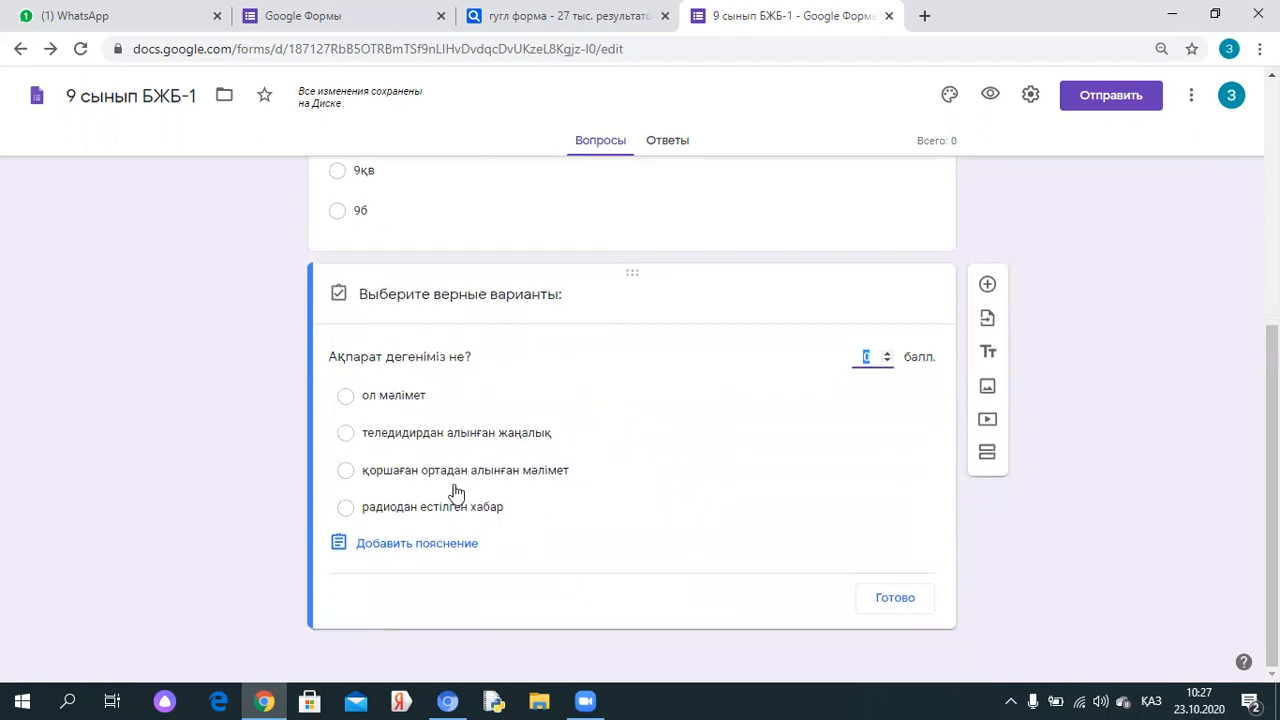
pyautogui.click(357, 477)
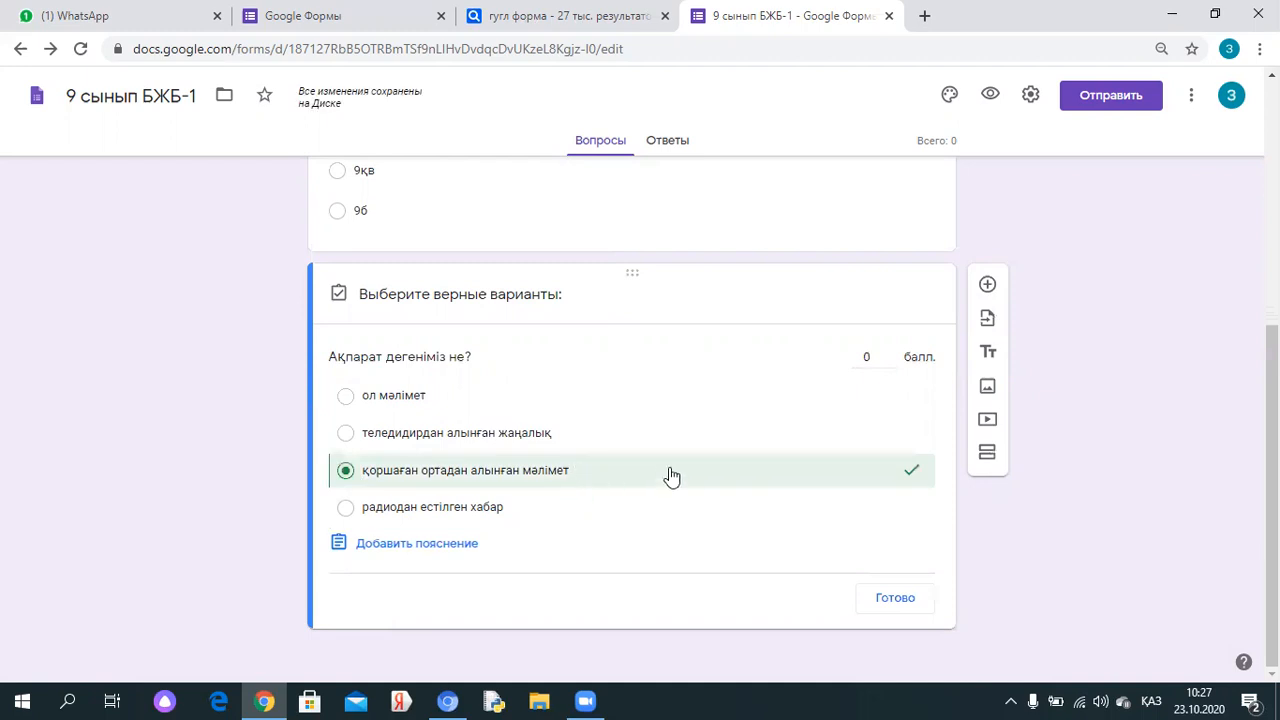
pyautogui.click(887, 353)
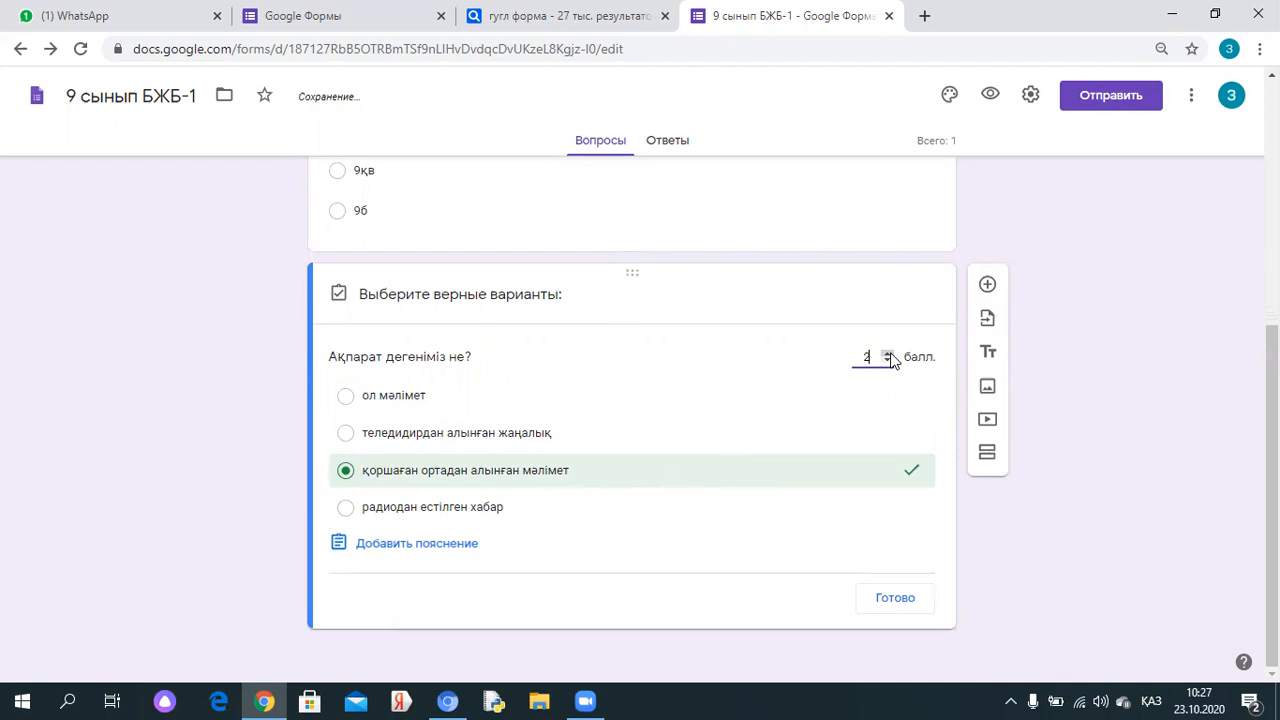
pyautogui.click(888, 361)
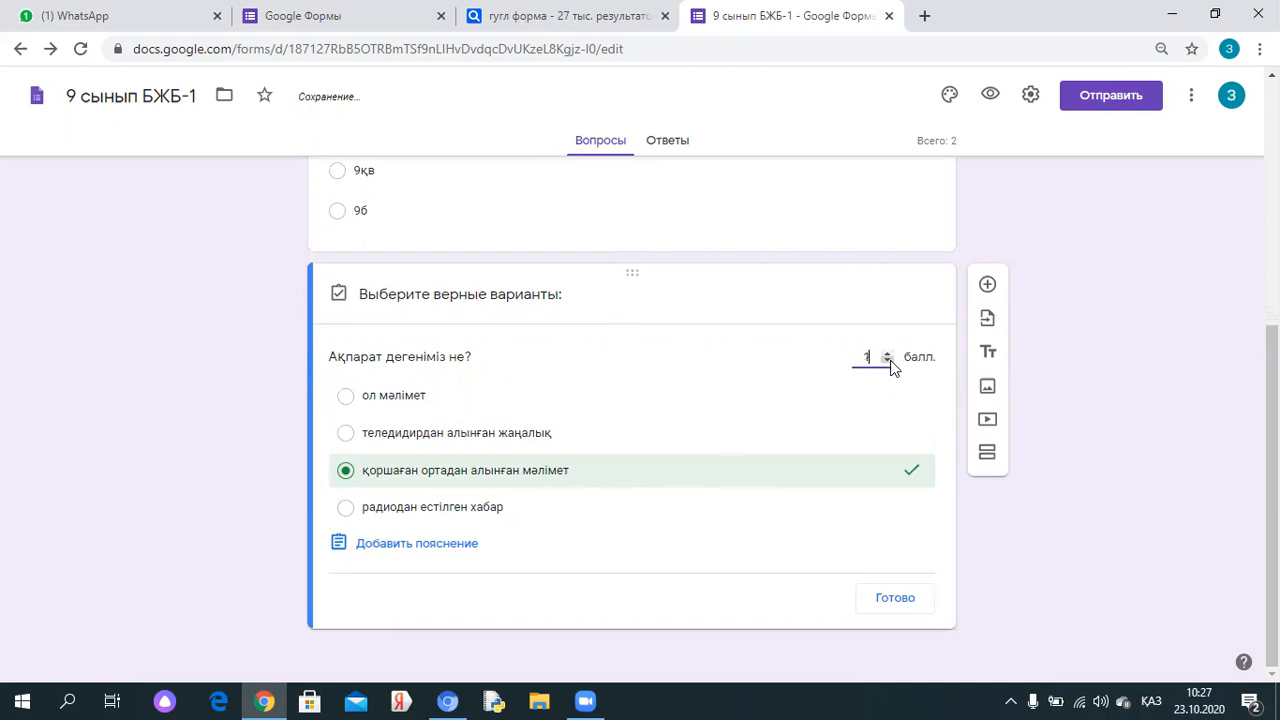
pyautogui.click(898, 600)
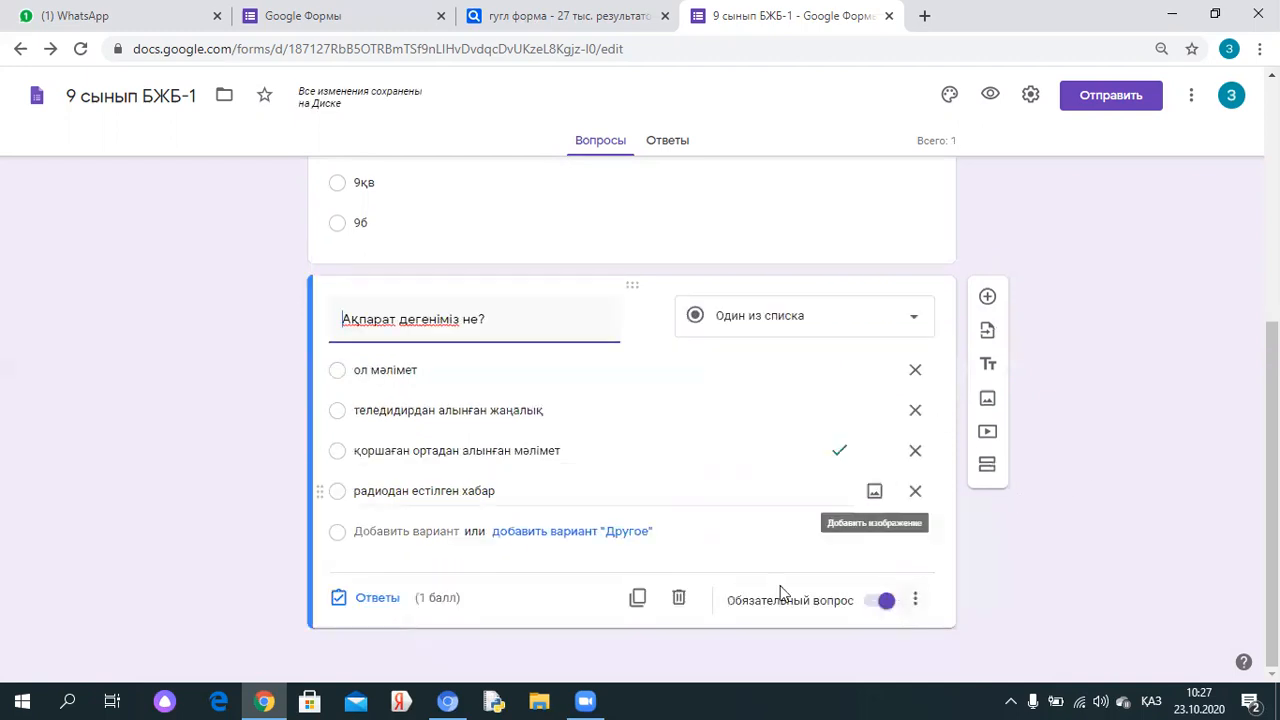
# Open the form's sending options and copy its HTML embed code
pyautogui.scroll(2, 997, 542)
pyautogui.scroll(1, 997, 542)
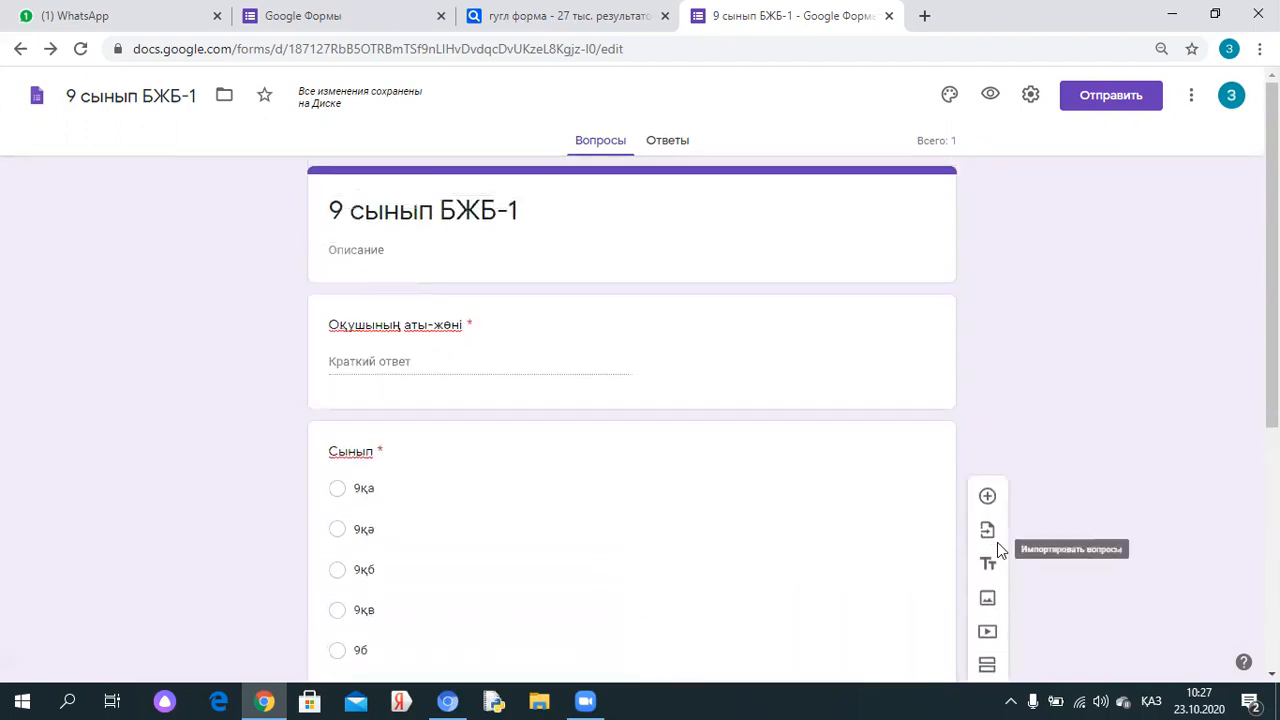
pyautogui.scroll(-4, 1160, 300)
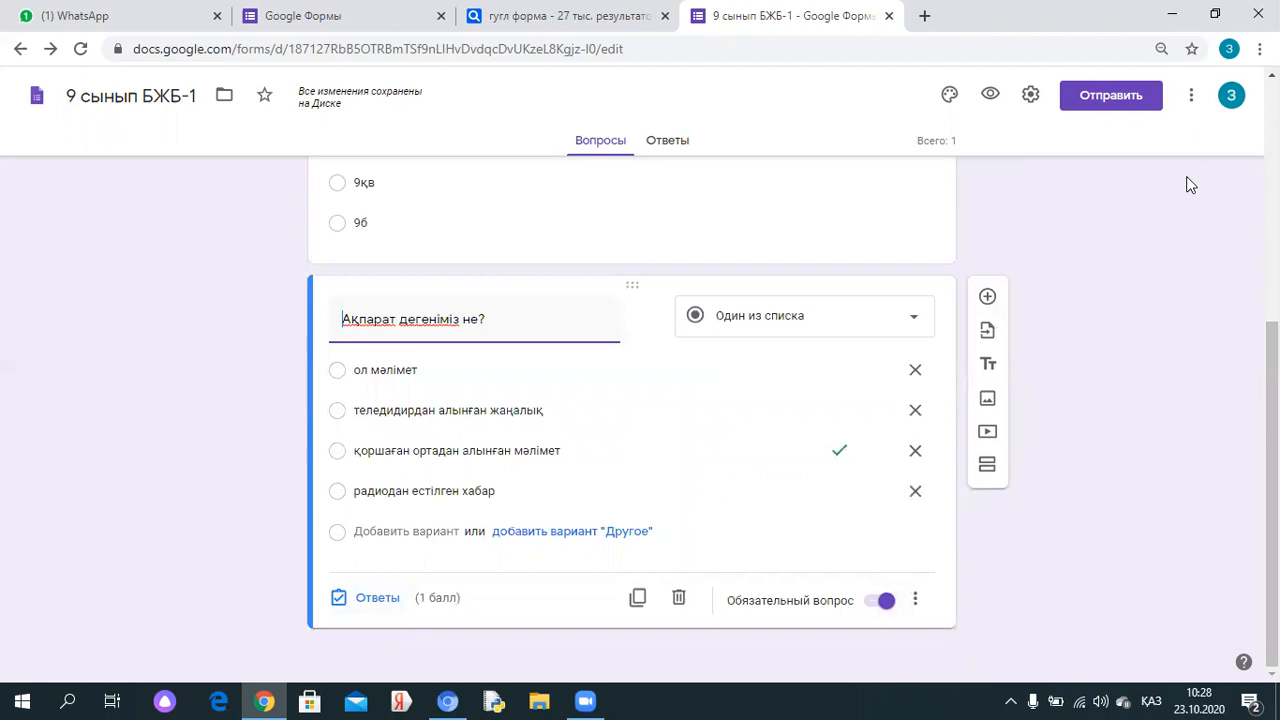
pyautogui.scroll(4, 1186, 185)
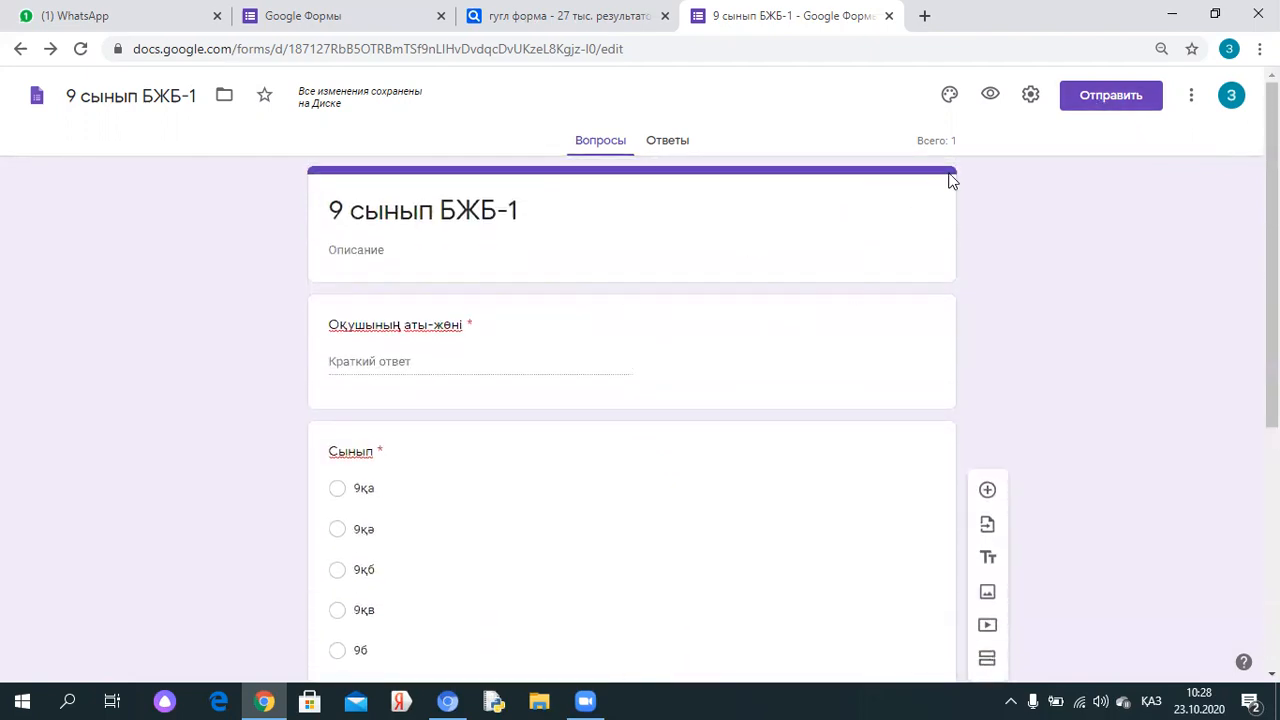
pyautogui.click(1098, 100)
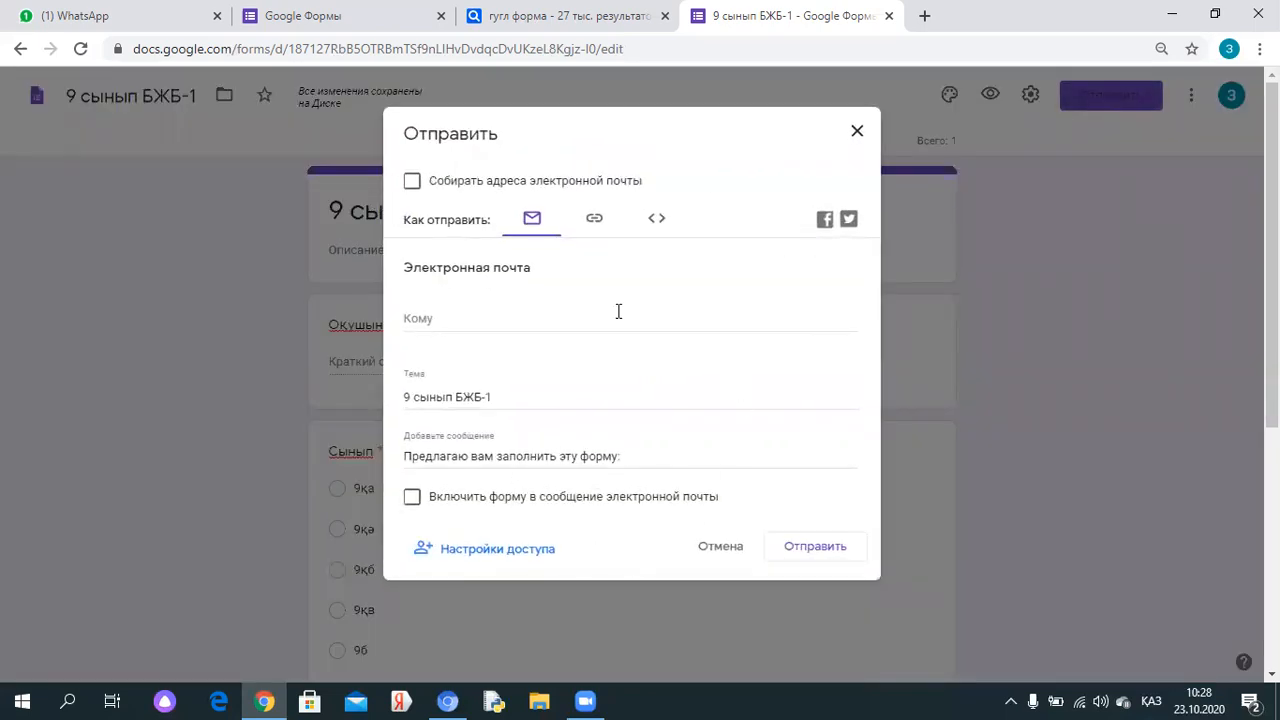
pyautogui.click(657, 221)
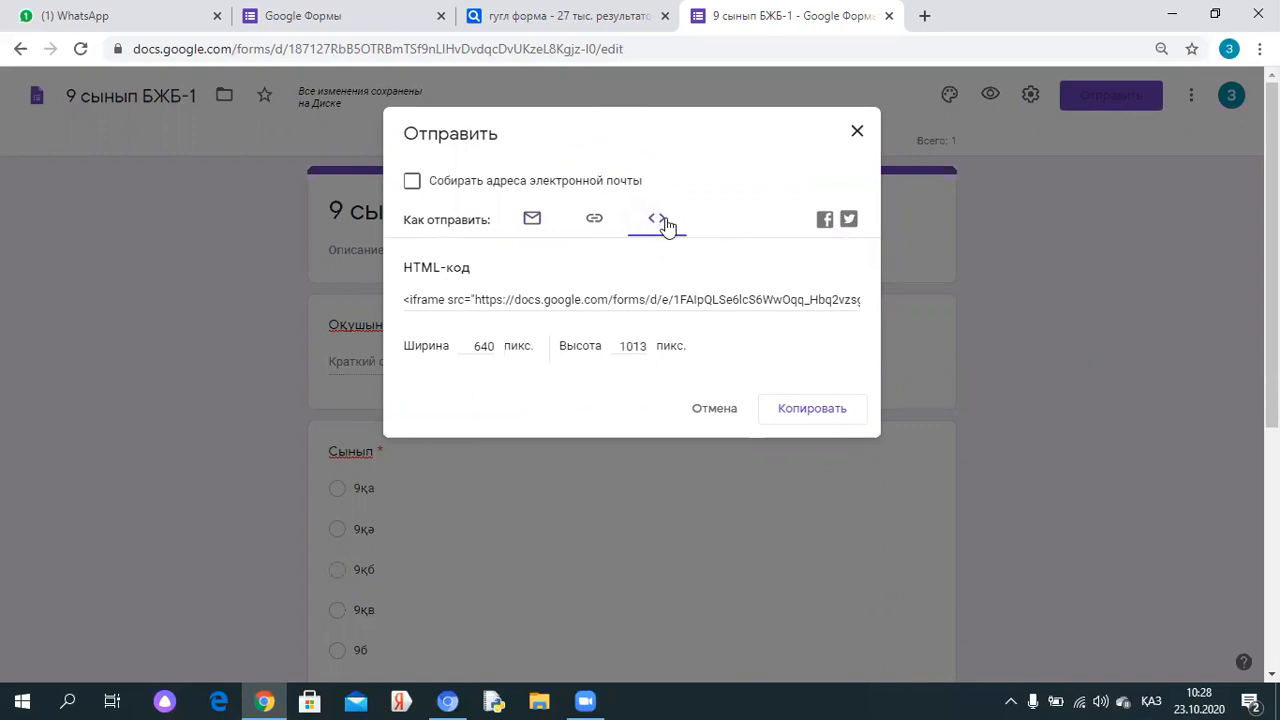
pyautogui.click(806, 418)
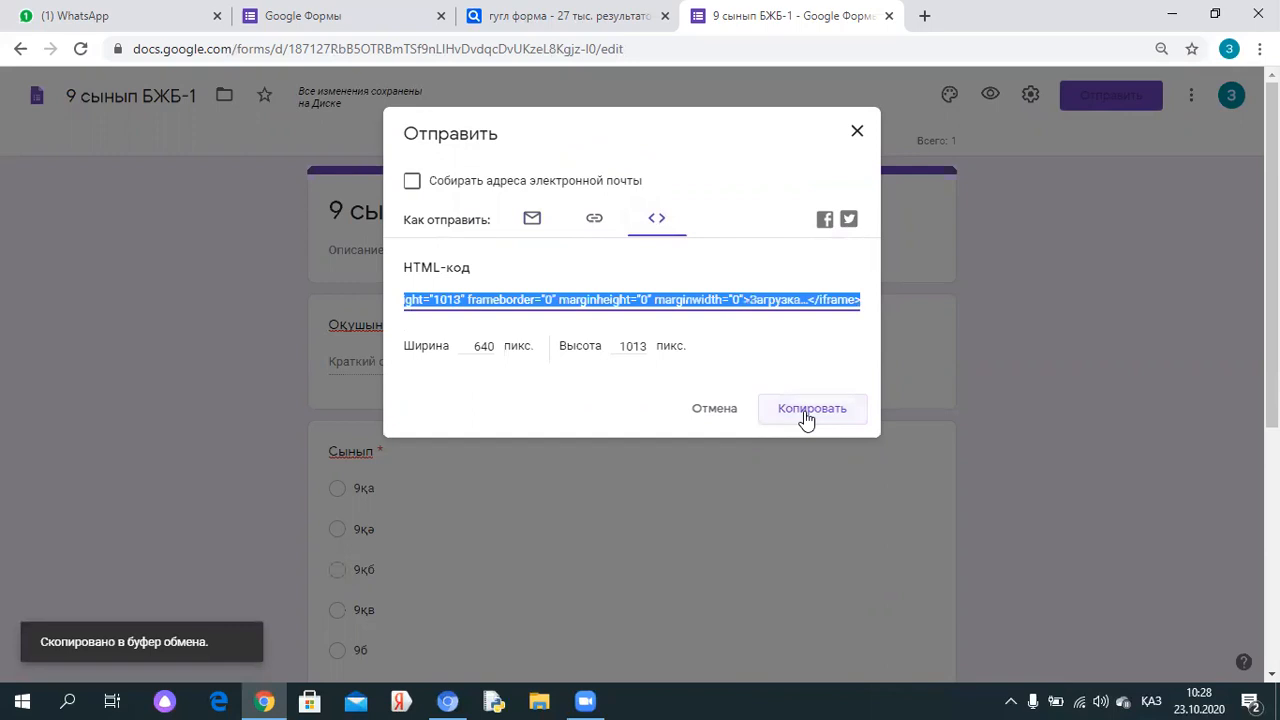
# Switch to WhatsApp Web and find and open the chat with the contact who receives the form
pyautogui.click(101, 18)
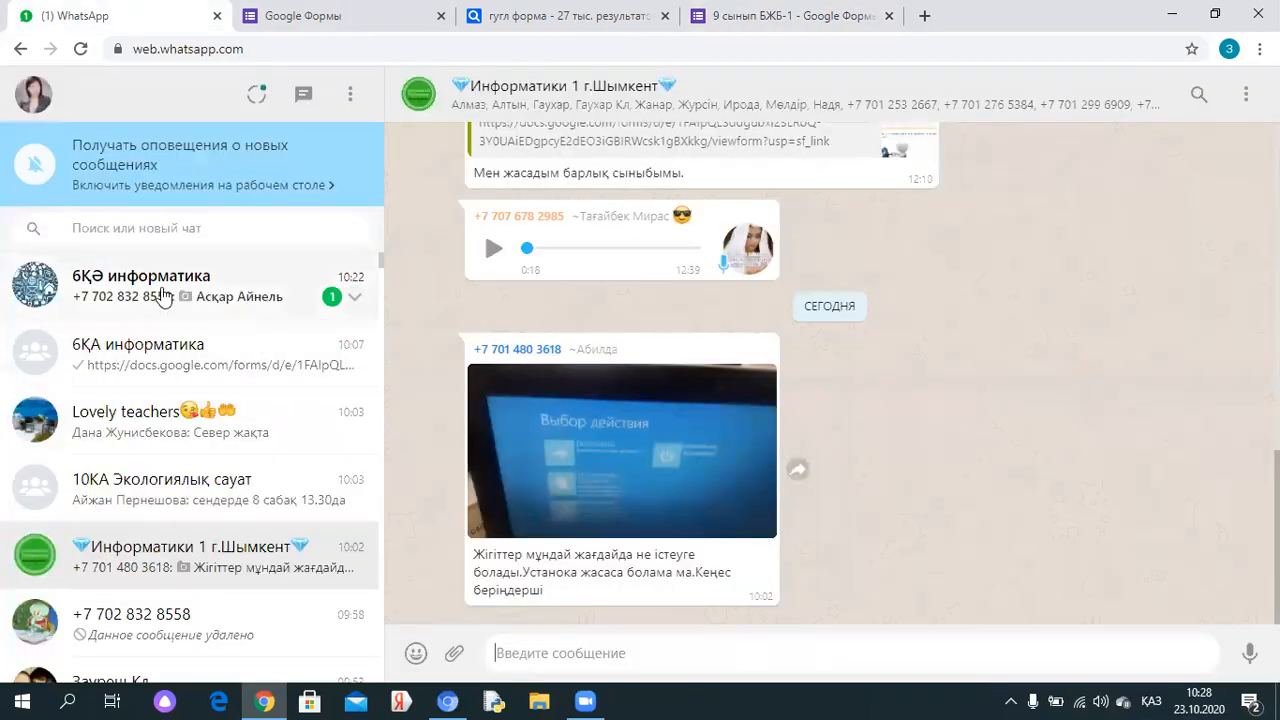
pyautogui.scroll(-3, 240, 420)
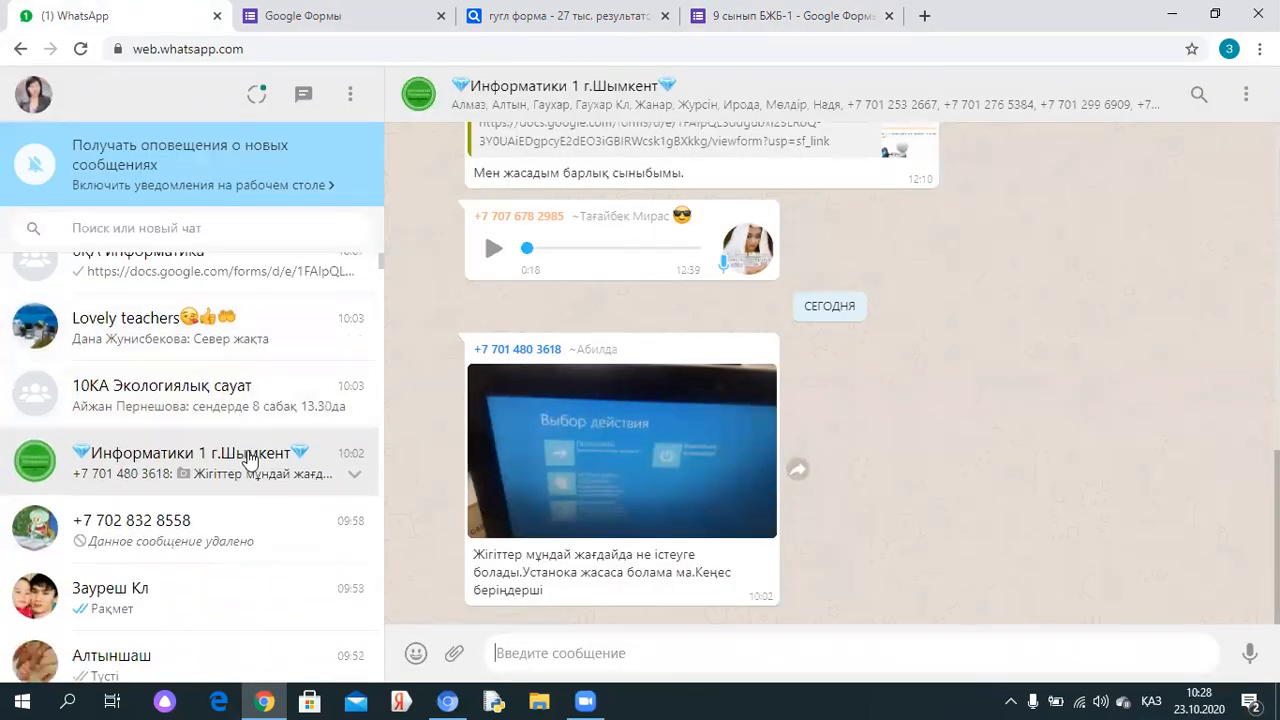
pyautogui.scroll(-4, 205, 540)
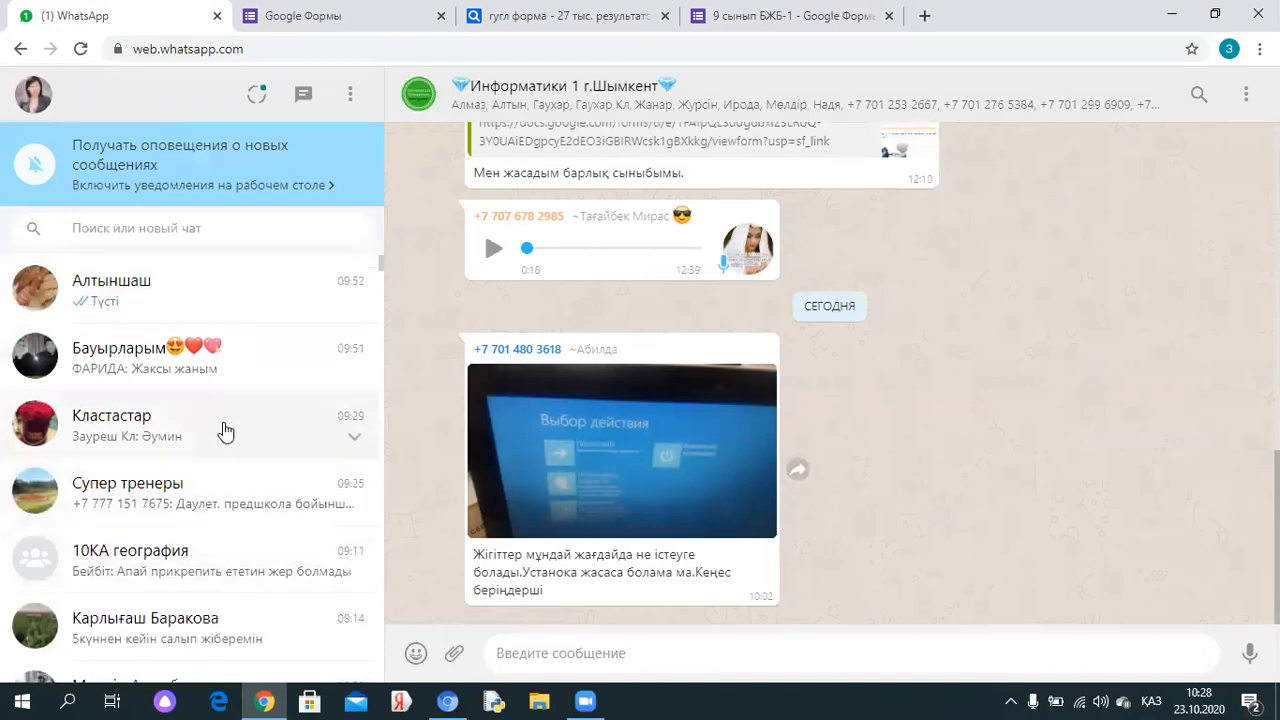
pyautogui.click(258, 289)
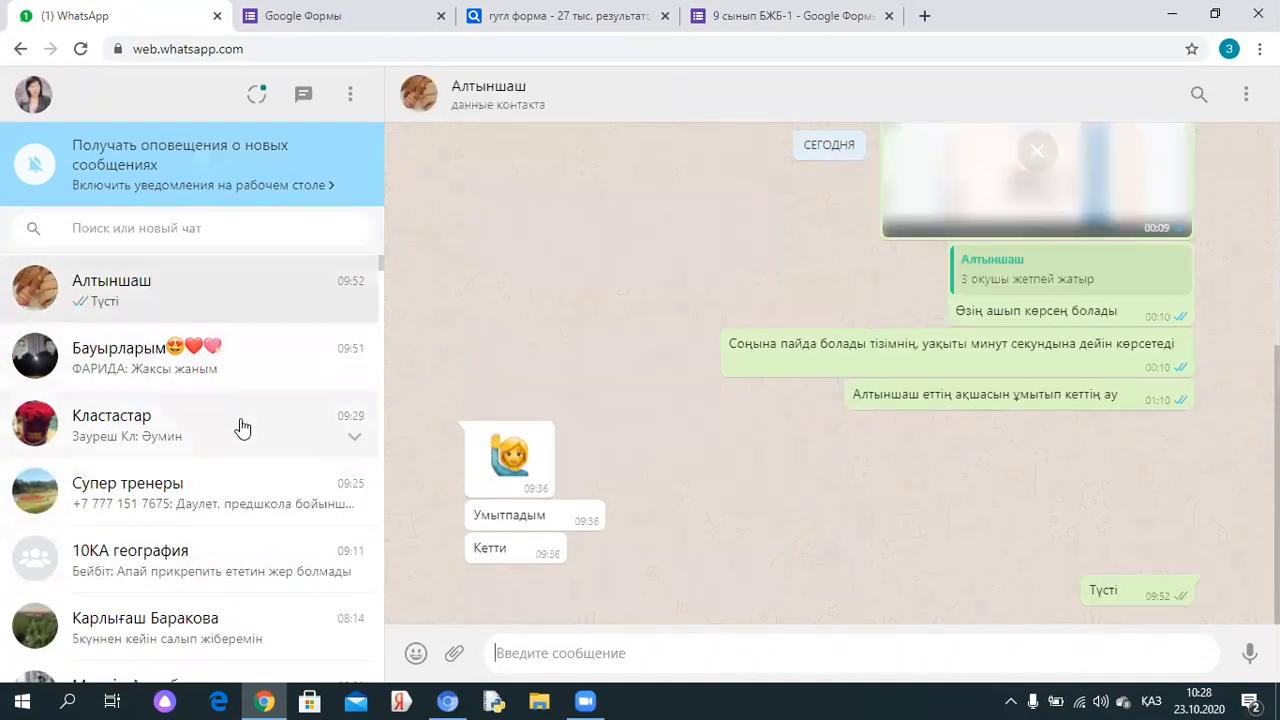
pyautogui.scroll(-5, 245, 432)
pyautogui.click(266, 294)
pyautogui.scroll(-5, 266, 466)
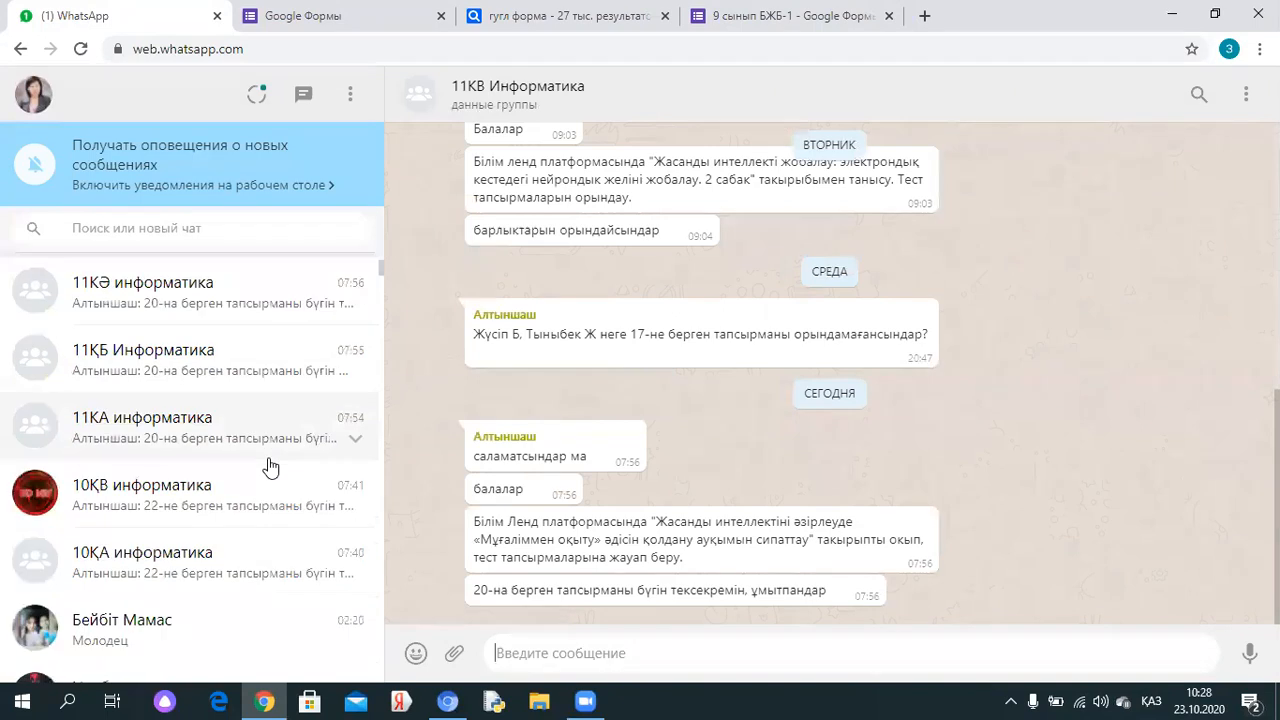
pyautogui.click(259, 308)
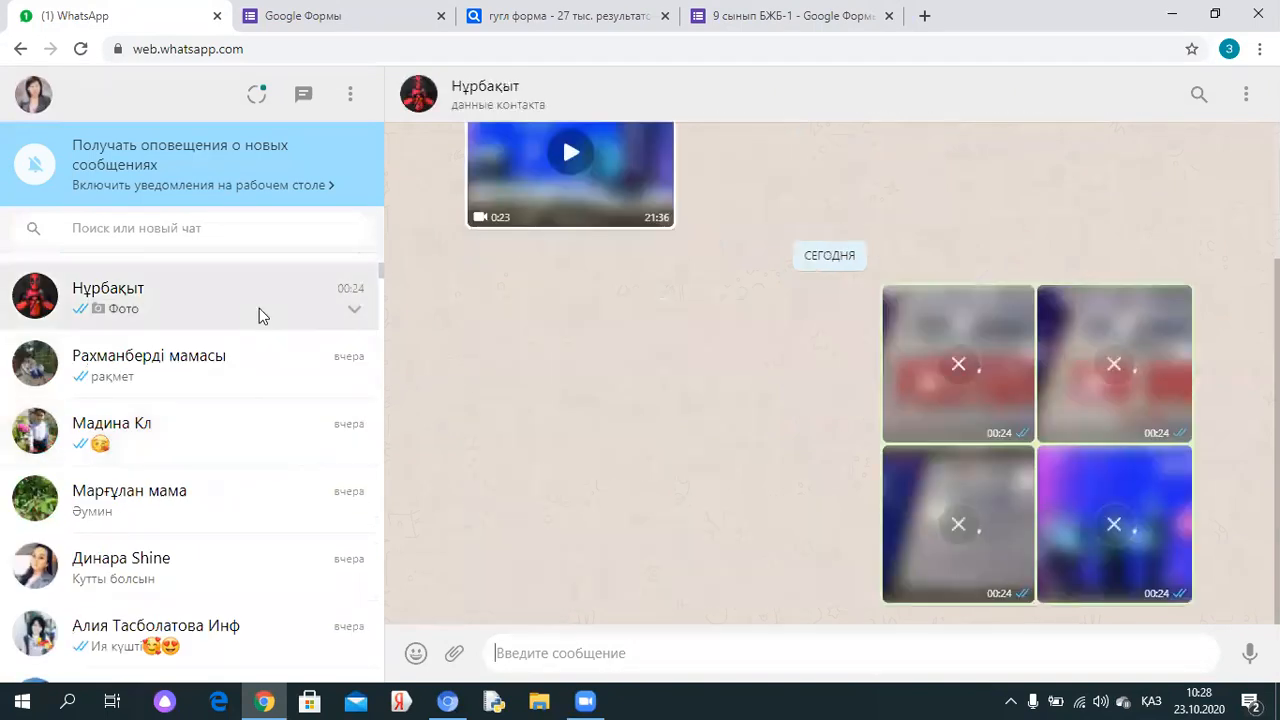
# Paste the copied HTML embed code into the contact's chat and send it
pyautogui.rightClick(549, 655)
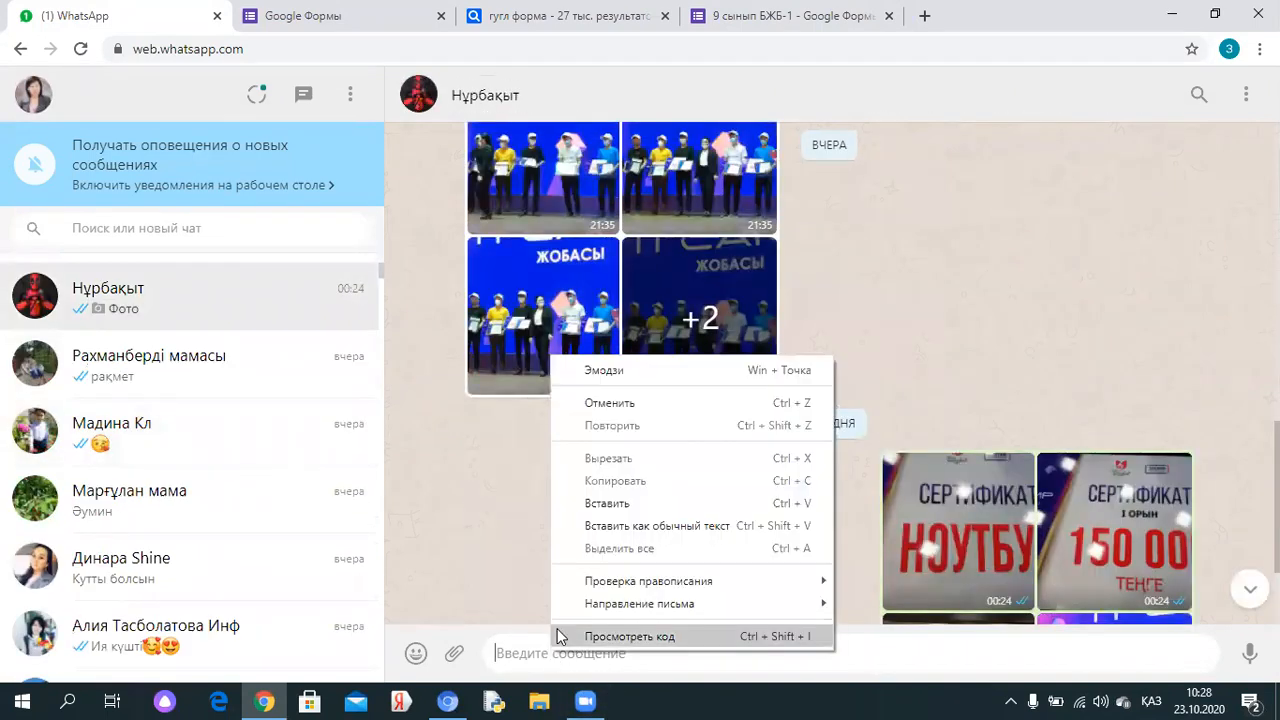
pyautogui.click(605, 503)
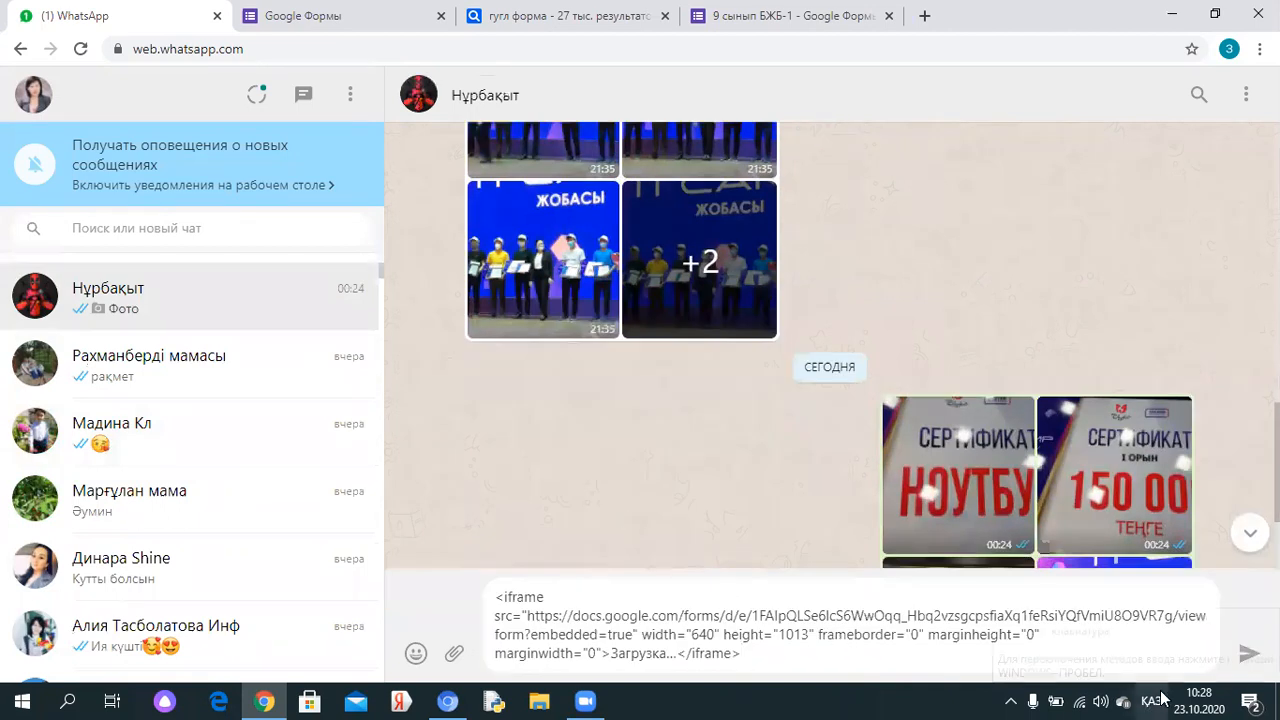
pyautogui.press('Return')
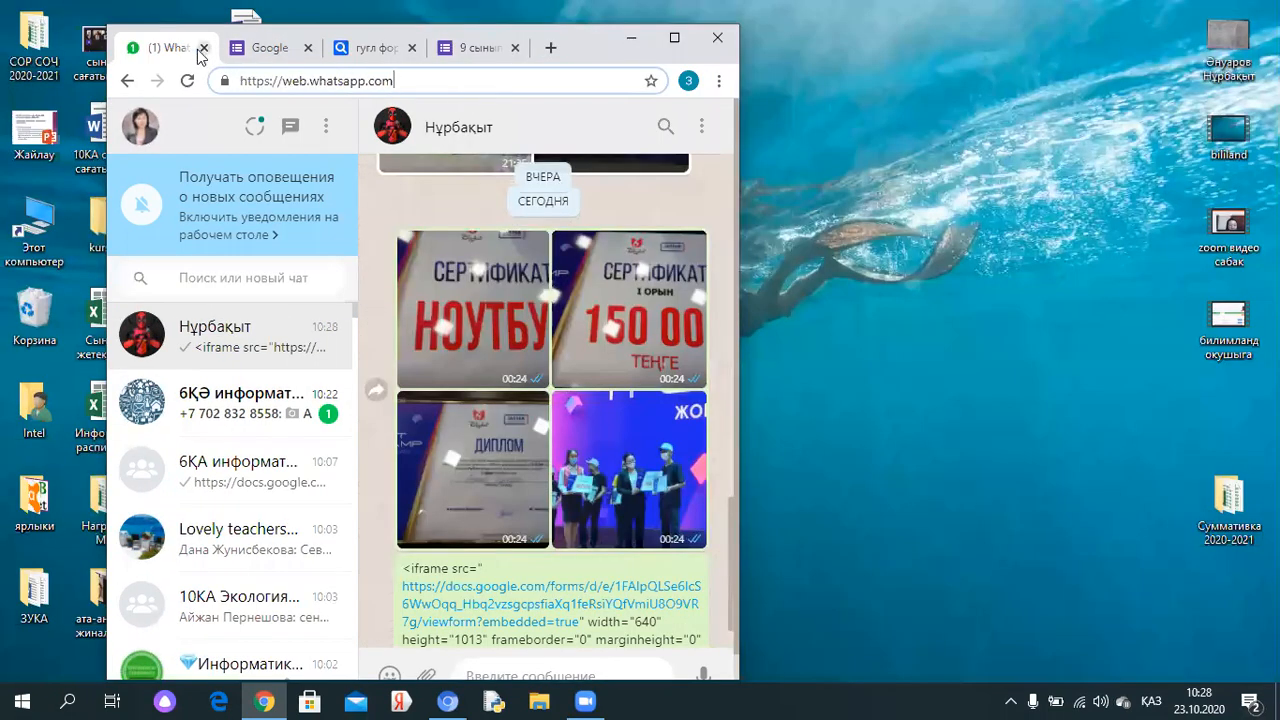
# Return to the "9 сынып БЖБ-1" form in Google Forms, maximize the browser window and close the sending options
pyautogui.moveTo(235, 42); pyautogui.dragTo(233, 96)
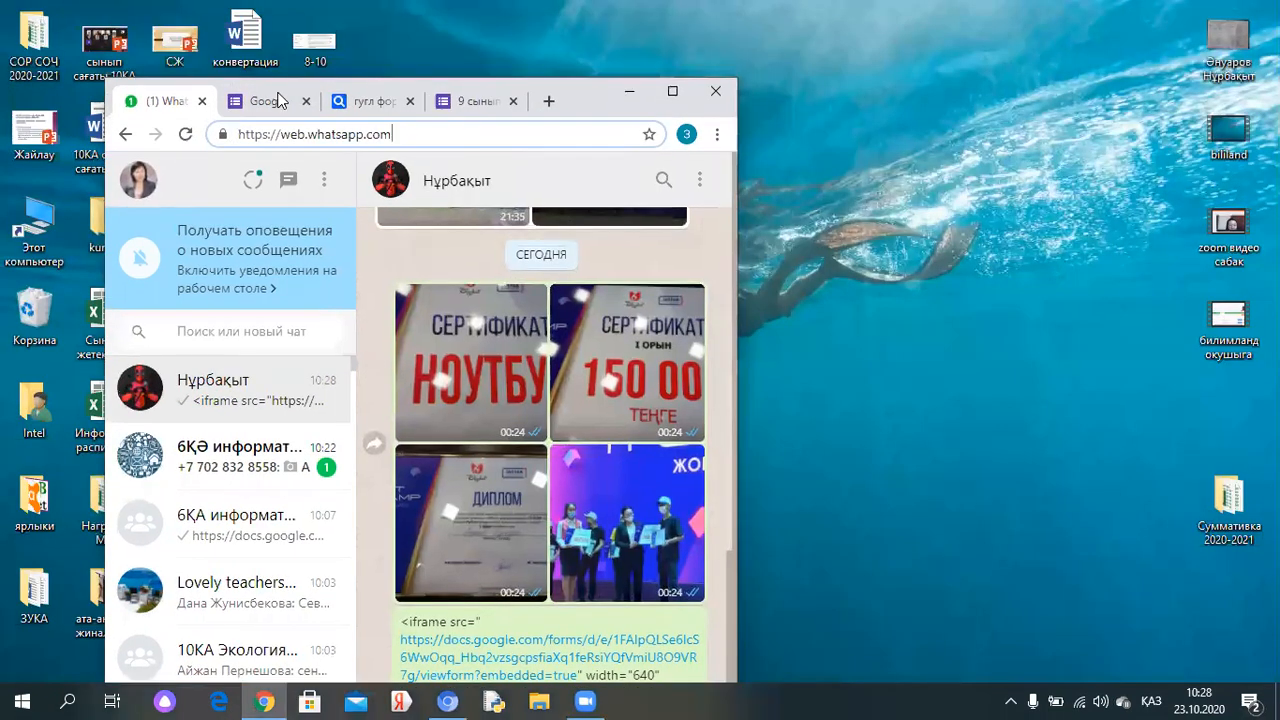
pyautogui.click(478, 101)
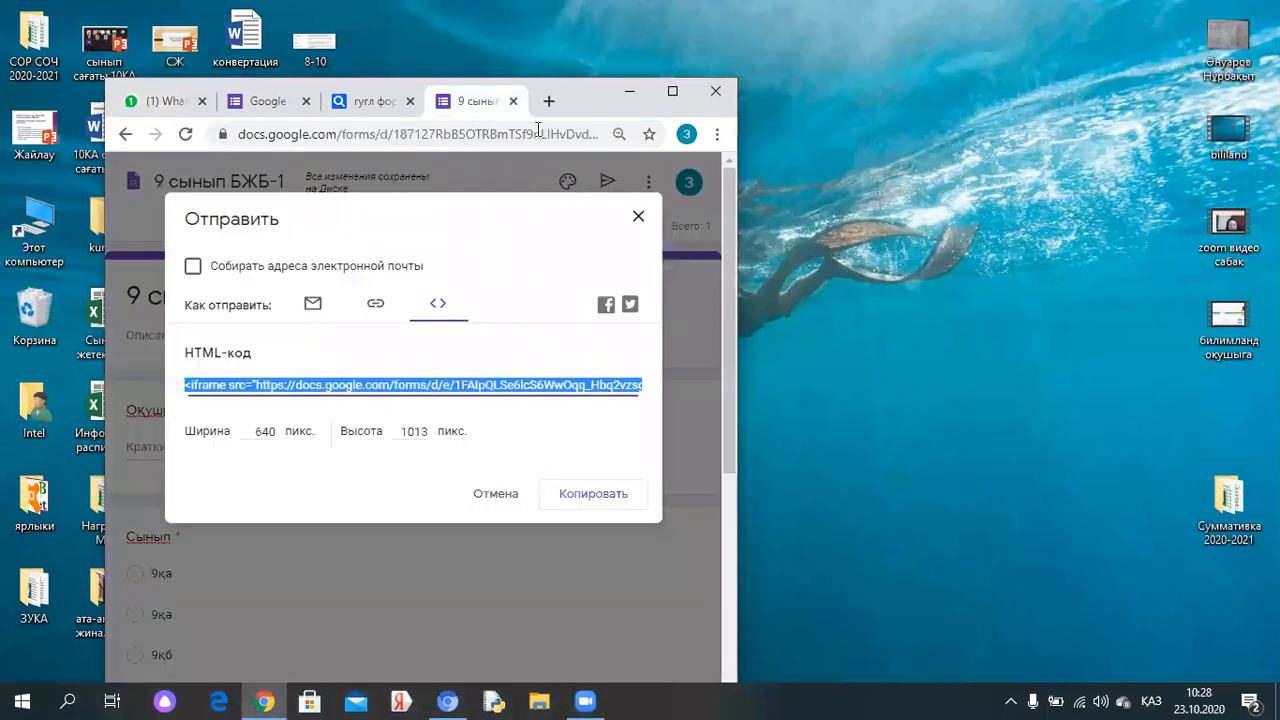
pyautogui.click(671, 92)
pyautogui.click(846, 139)
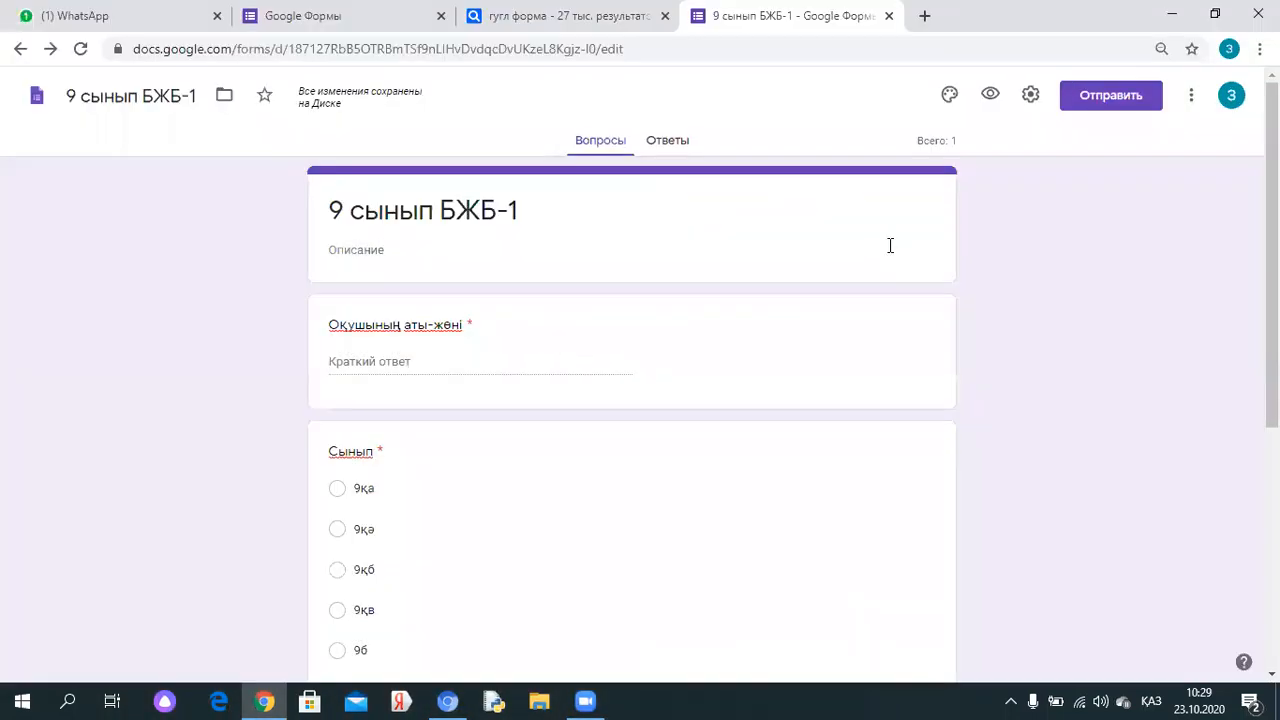
pyautogui.scroll(-2, 1062, 362)
pyautogui.scroll(2, 1066, 360)
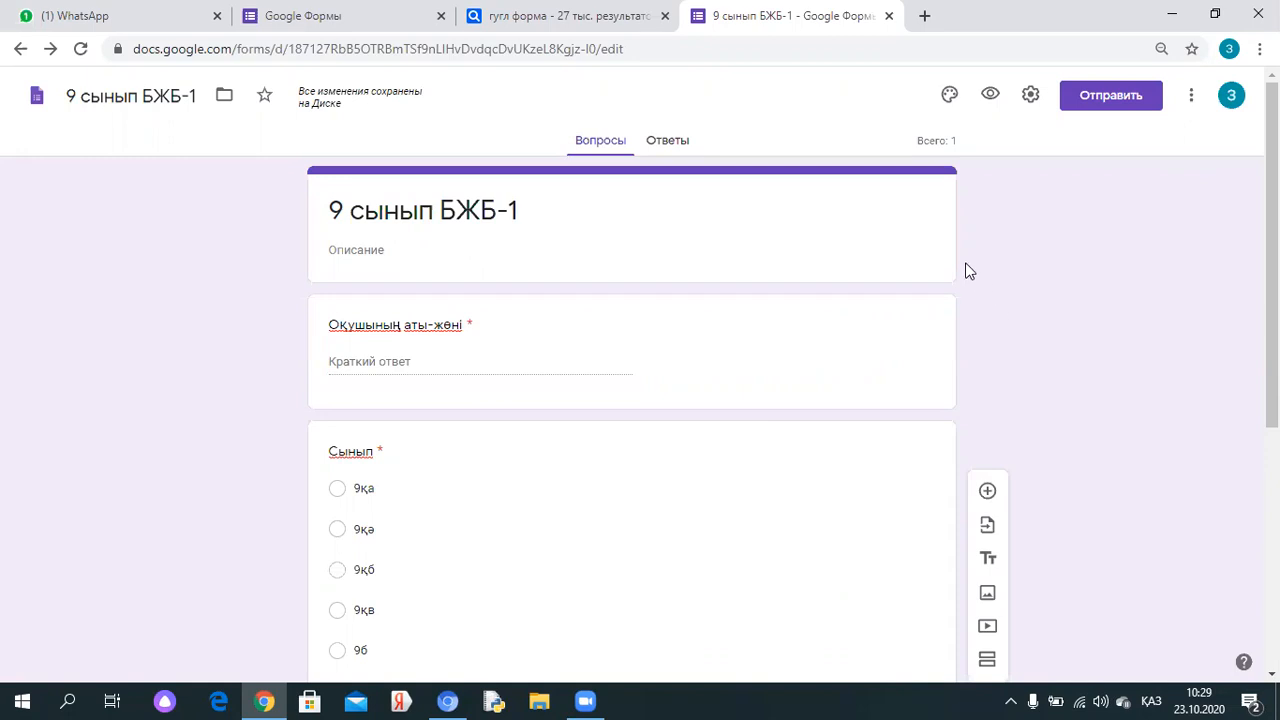
# Try adding a suggested contact as an editor in the form's access settings, and discard the unsent invitation
pyautogui.click(1192, 100)
pyautogui.click(1067, 383)
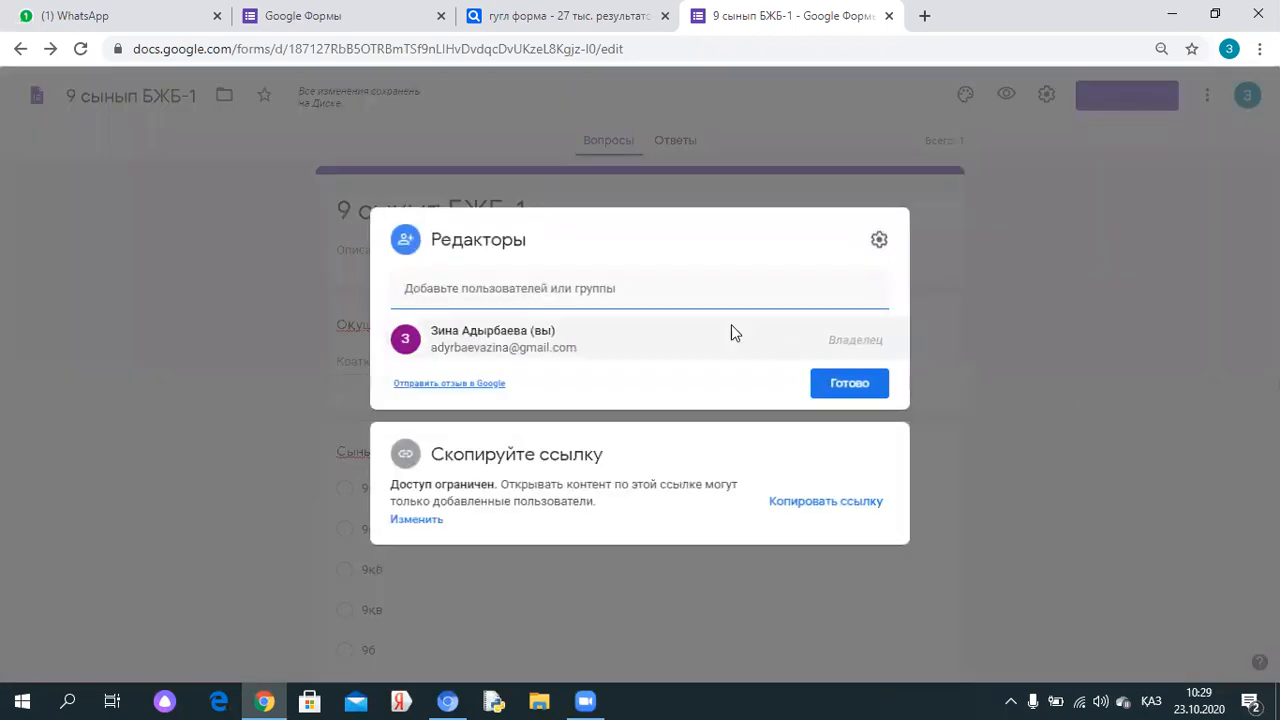
pyautogui.click(448, 288)
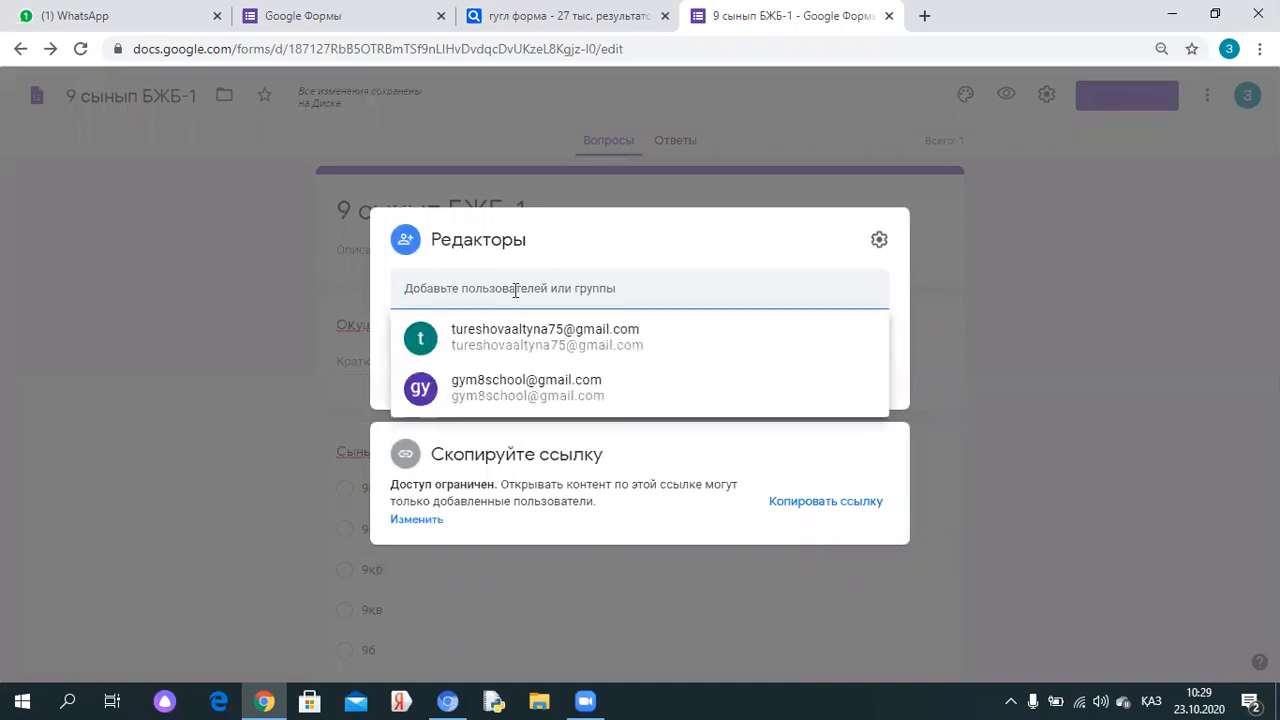
pyautogui.click(514, 338)
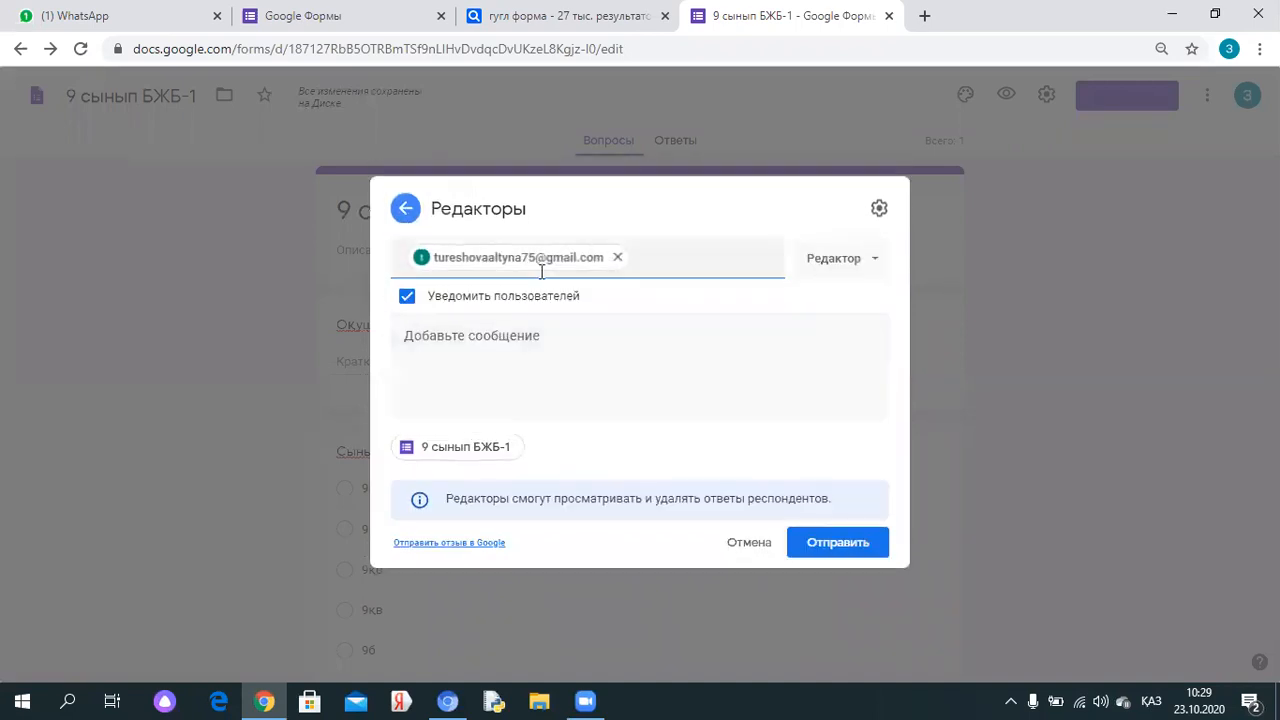
pyautogui.moveTo(589, 271)
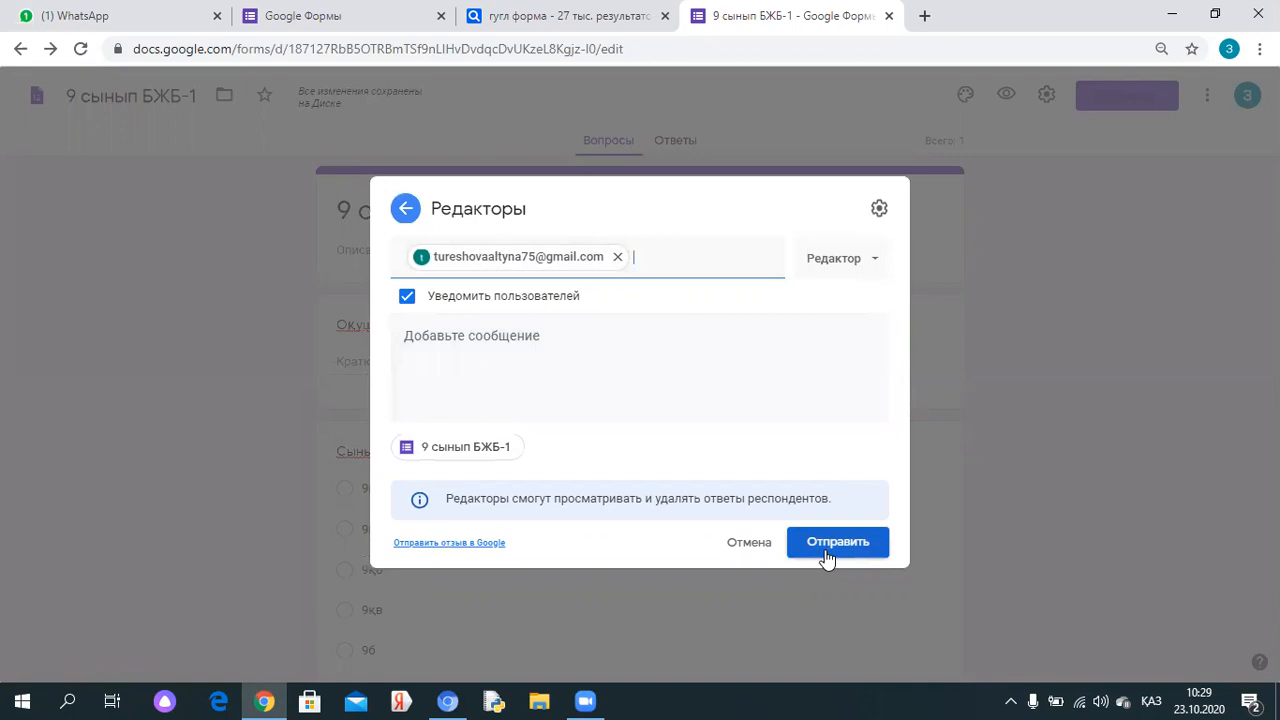
pyautogui.click(1190, 360)
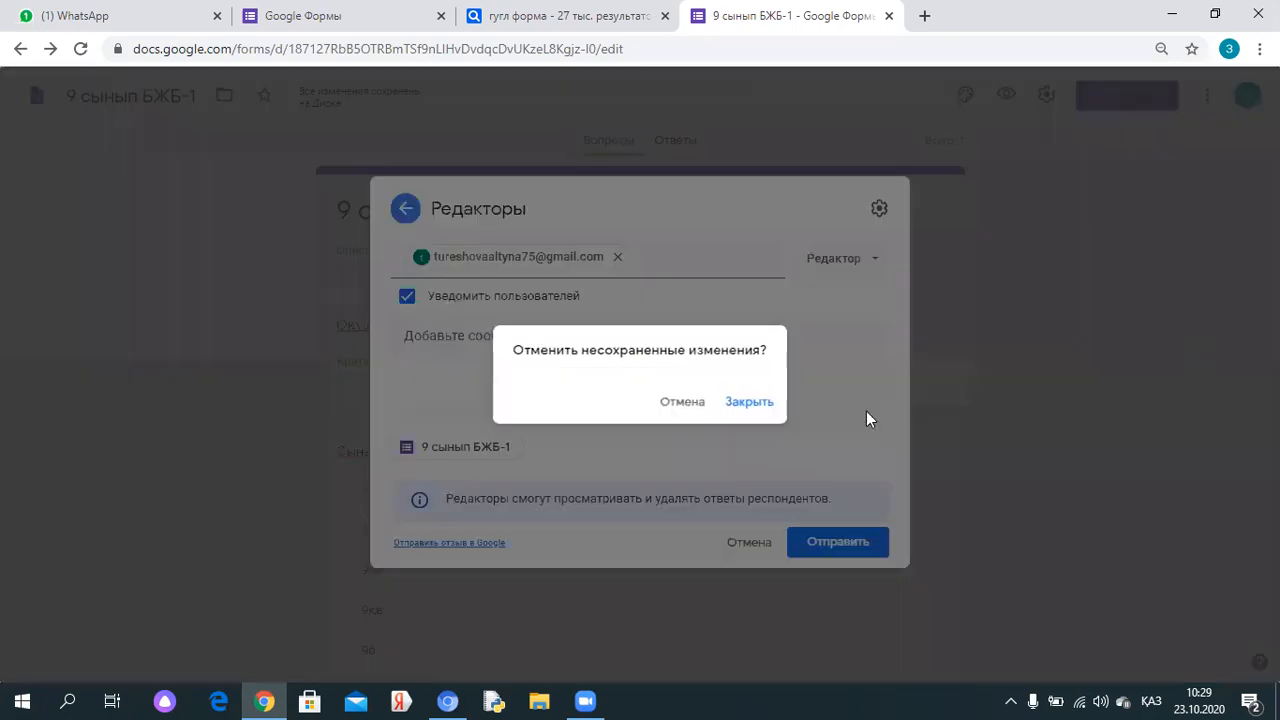
pyautogui.click(750, 401)
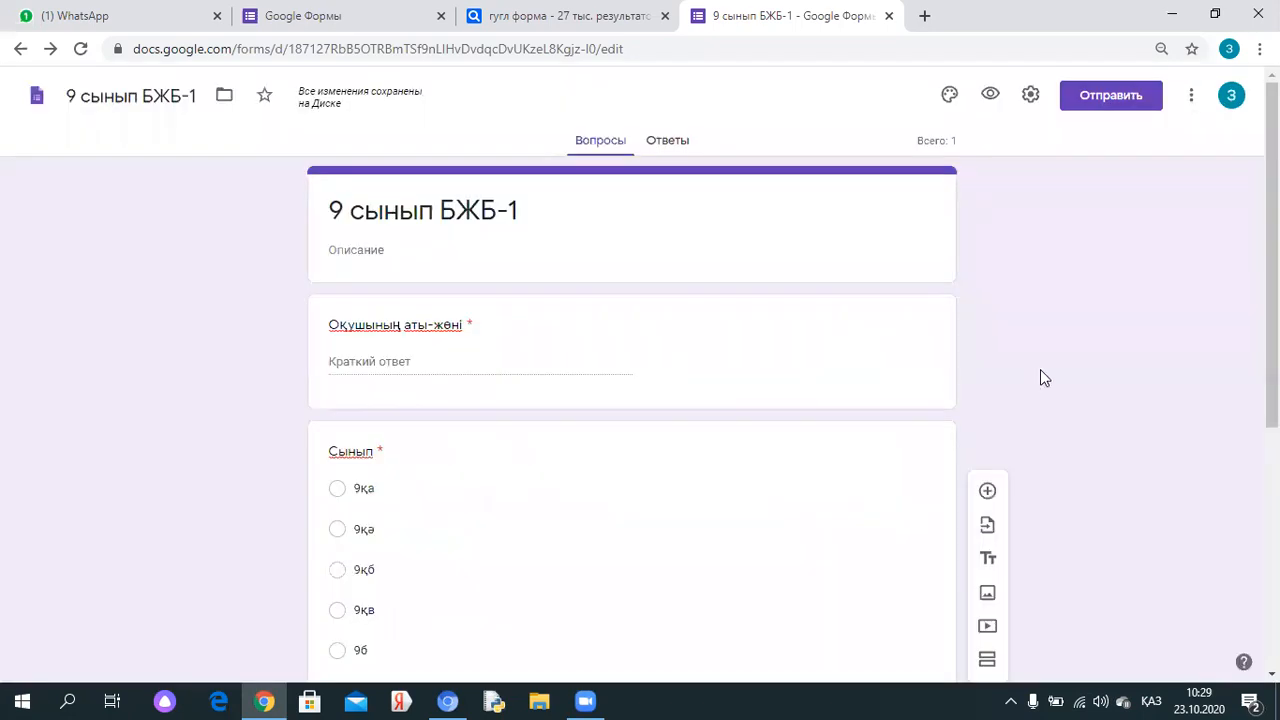